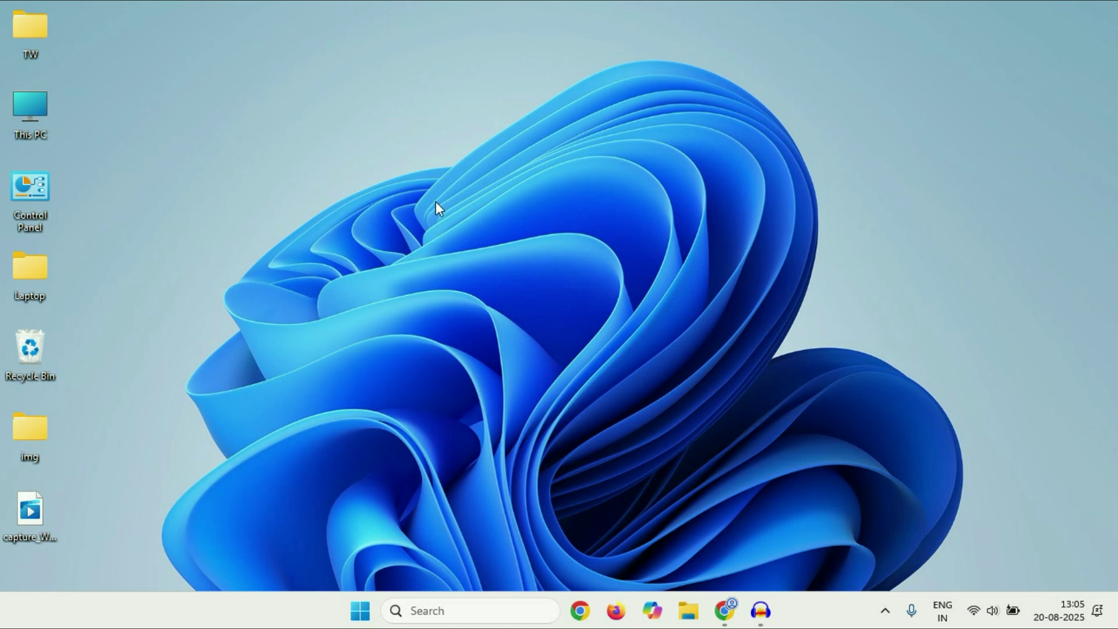
Step: Open Disk Management full-screen and inspect Disk 0 and the removable 57.30 GB Disk 1
{"action": "right_click", "coordinate": [361, 611]}
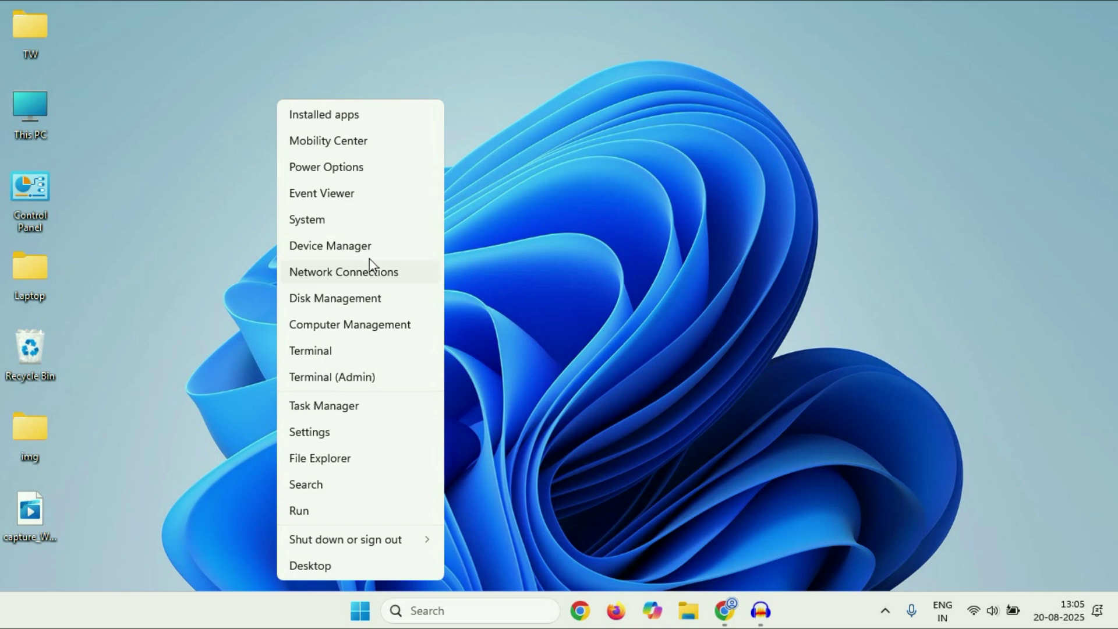
{"action": "left_click", "coordinate": [364, 298]}
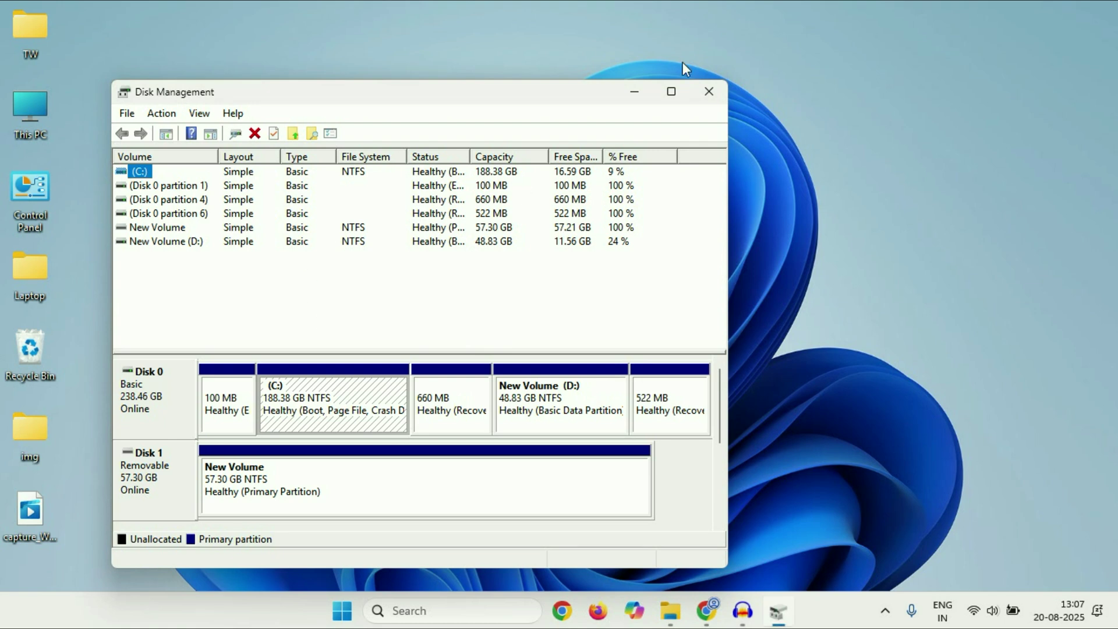
{"action": "left_click", "coordinate": [671, 96]}
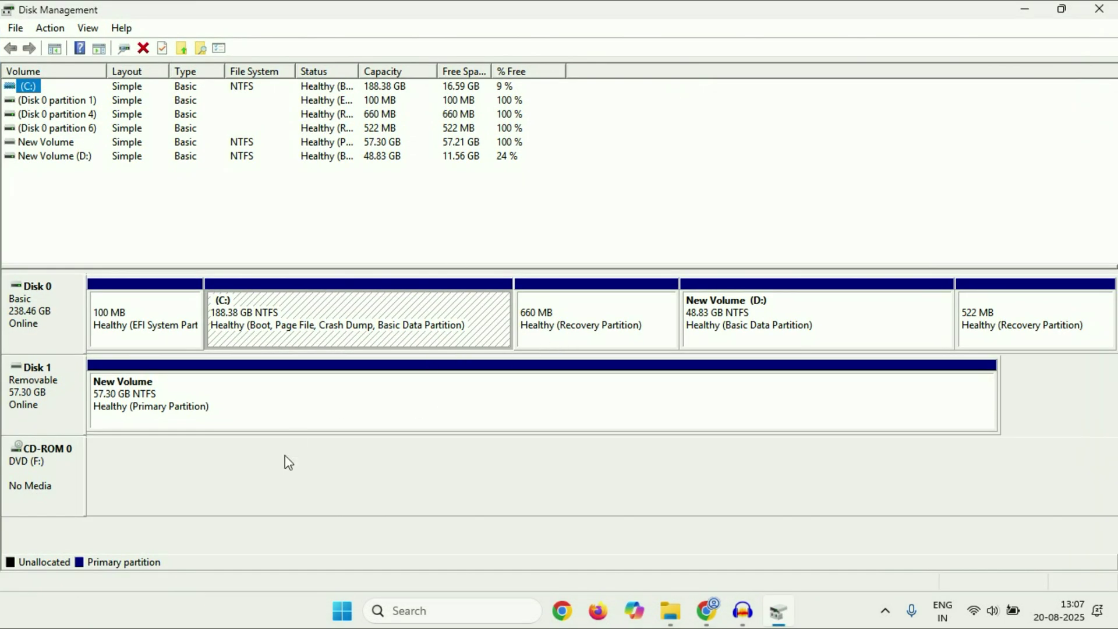
{"action": "left_click", "coordinate": [26, 313]}
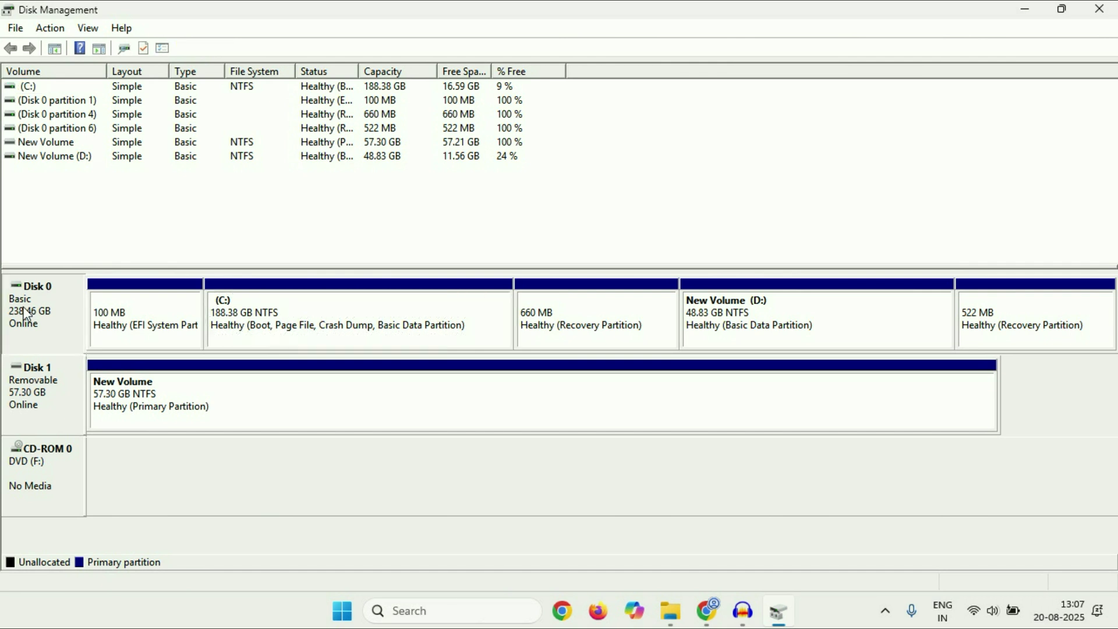
{"action": "left_click", "coordinate": [44, 398]}
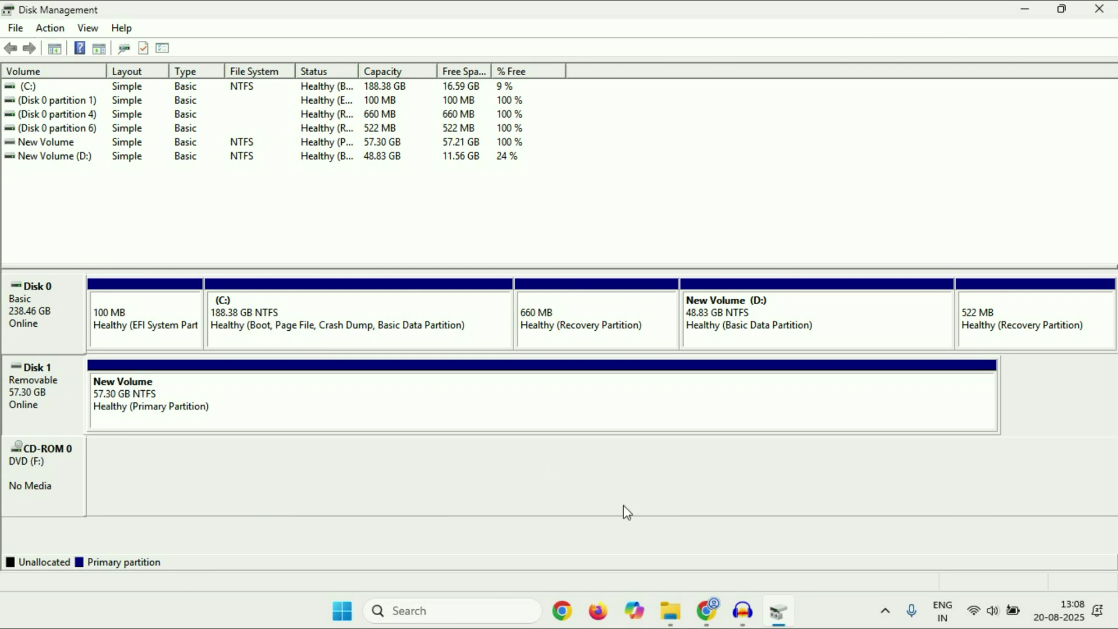
{"action": "left_click", "coordinate": [670, 611]}
Step: Check that This PC shows only C:, D: and DVD F:, then go back to Disk Management
{"action": "left_click", "coordinate": [552, 330]}
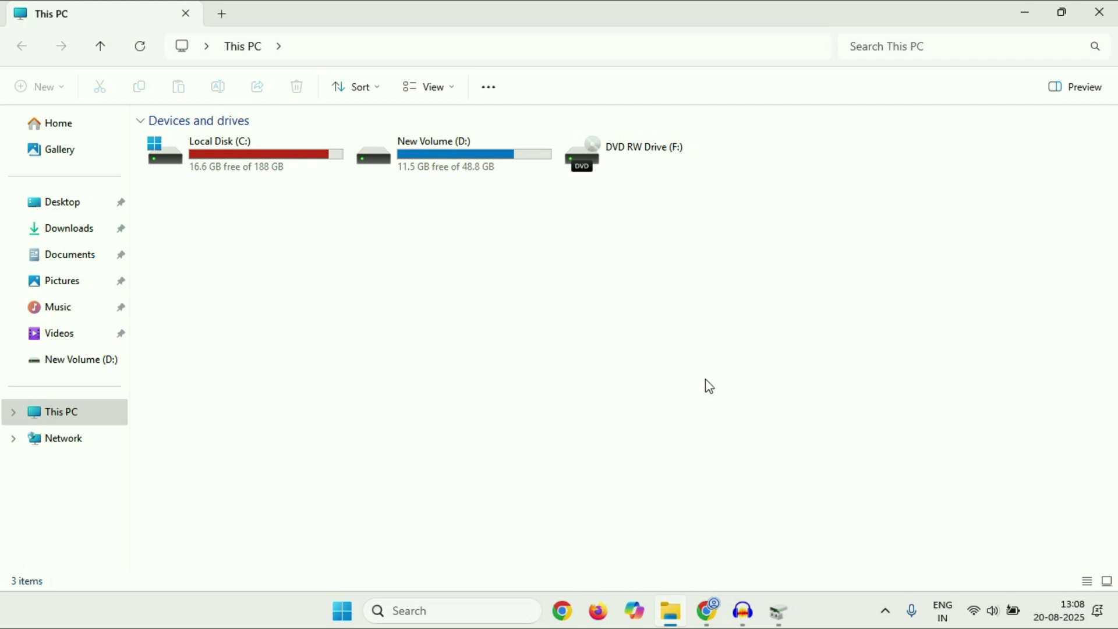
{"action": "left_click", "coordinate": [775, 618]}
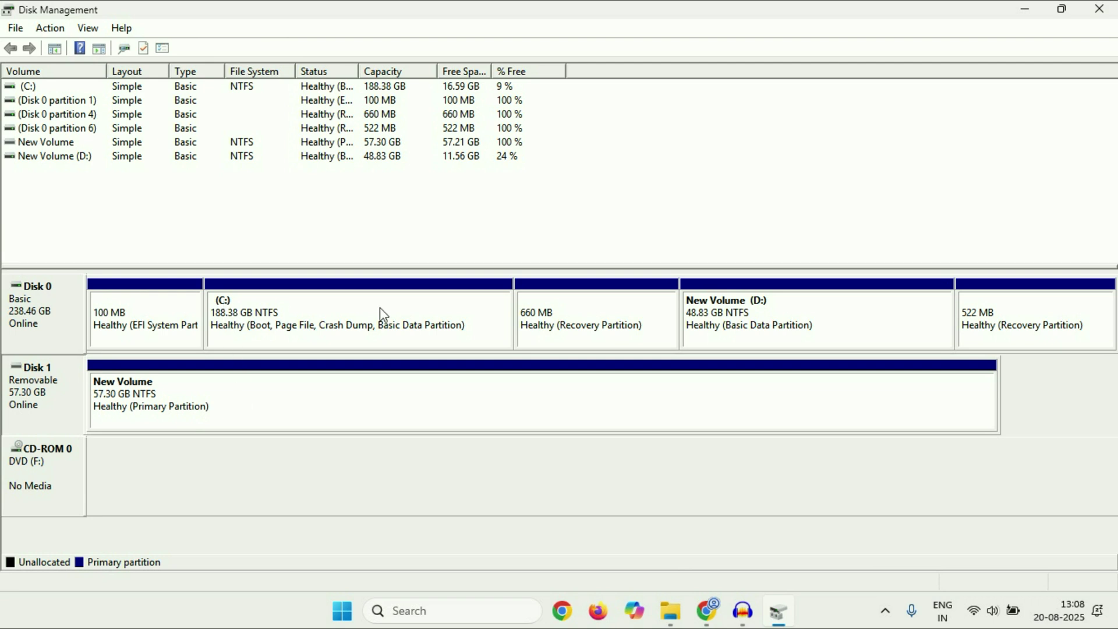
Step: Add drive letter H to Disk 1's NTFS New Volume
{"action": "right_click", "coordinate": [170, 392]}
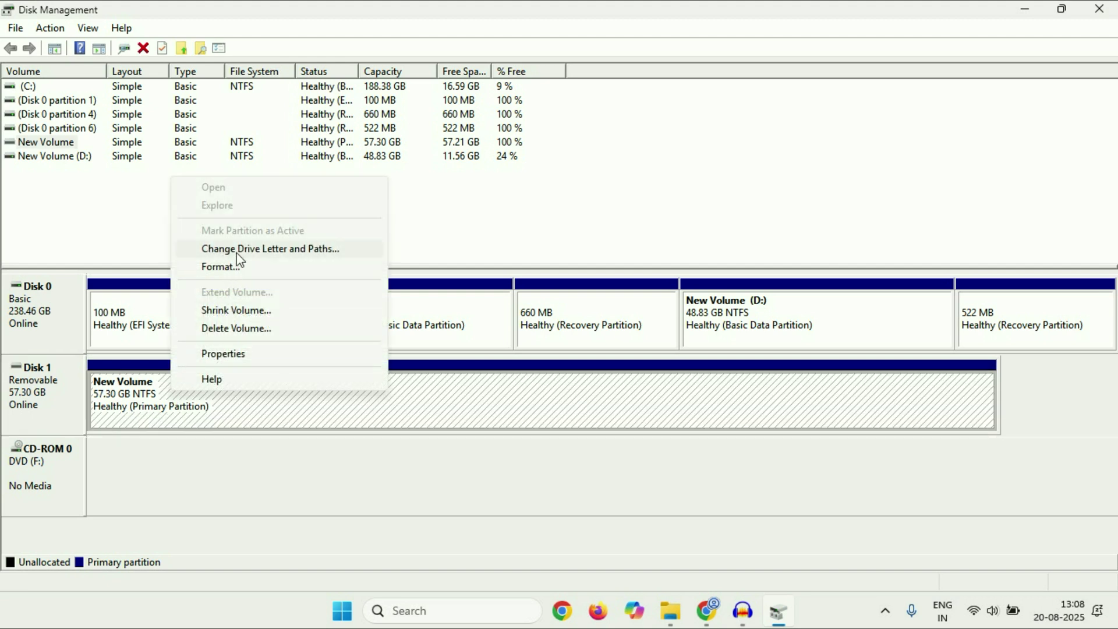
{"action": "left_click", "coordinate": [309, 252]}
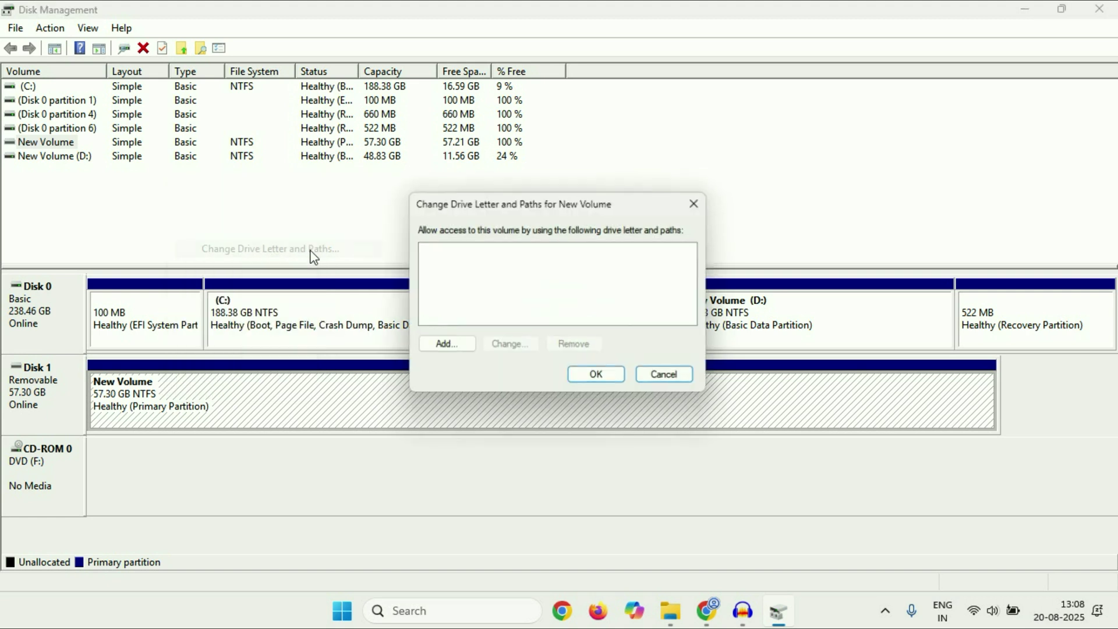
{"action": "left_click", "coordinate": [443, 349]}
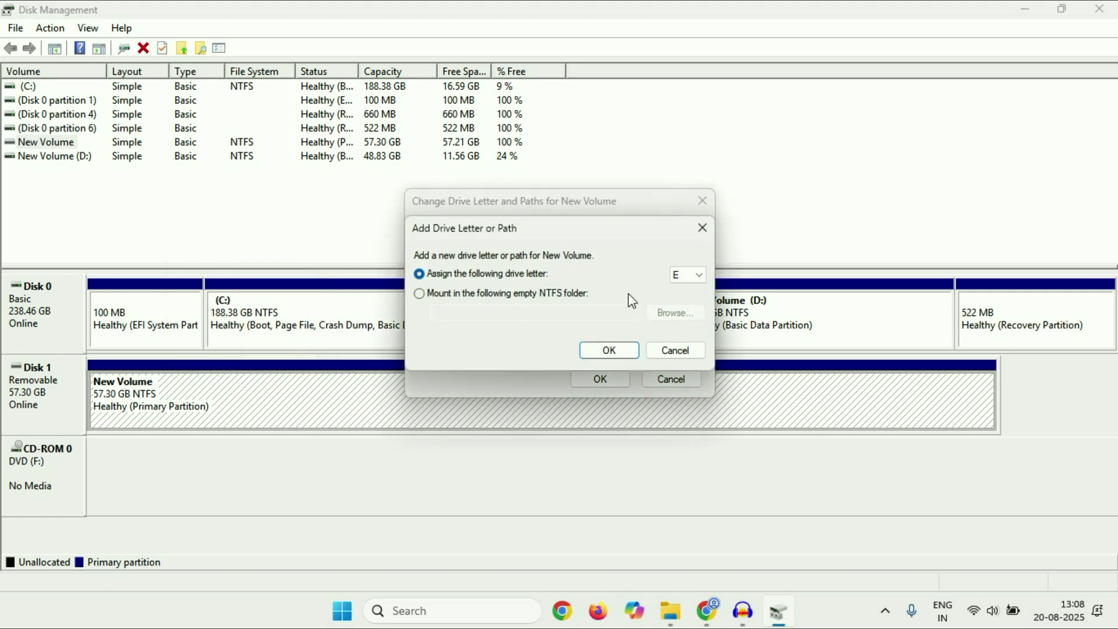
{"action": "left_click", "coordinate": [694, 276]}
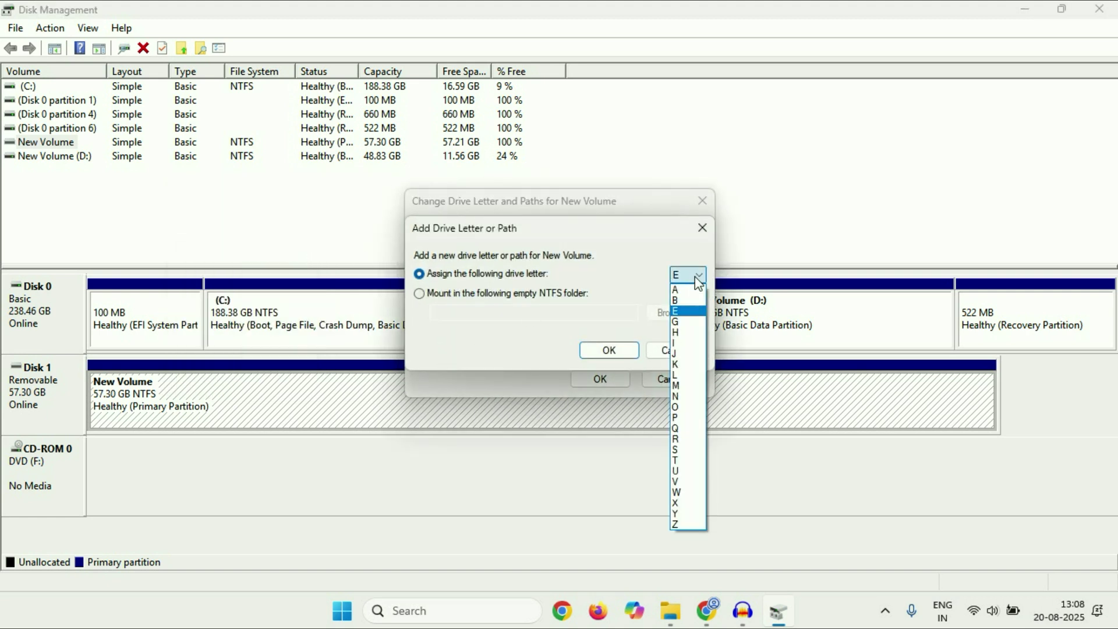
{"action": "left_click", "coordinate": [689, 333]}
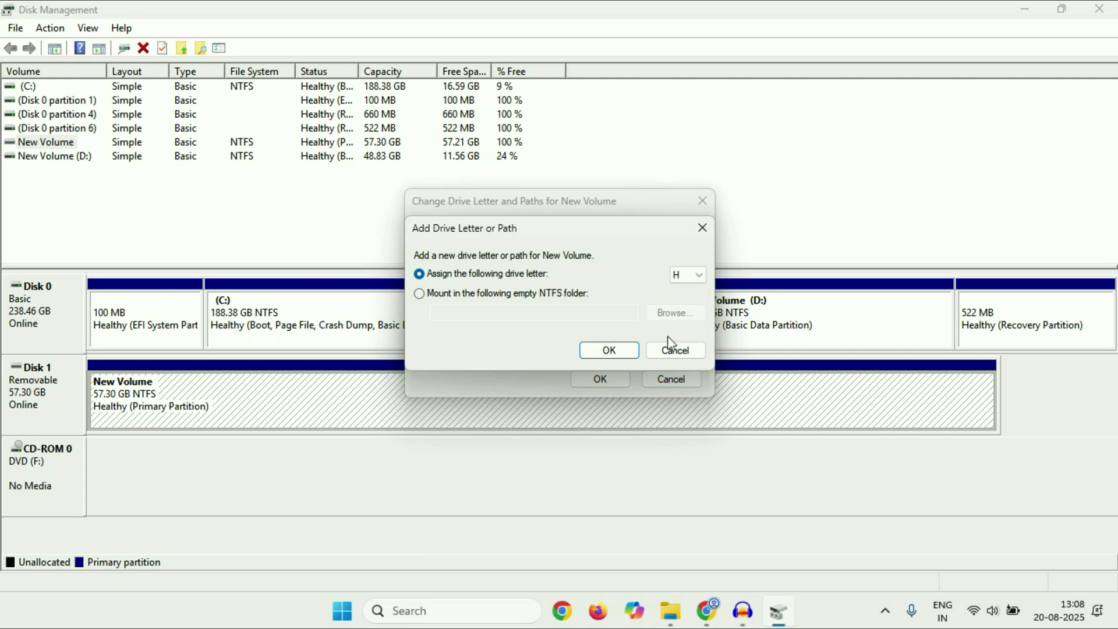
{"action": "left_click", "coordinate": [615, 351]}
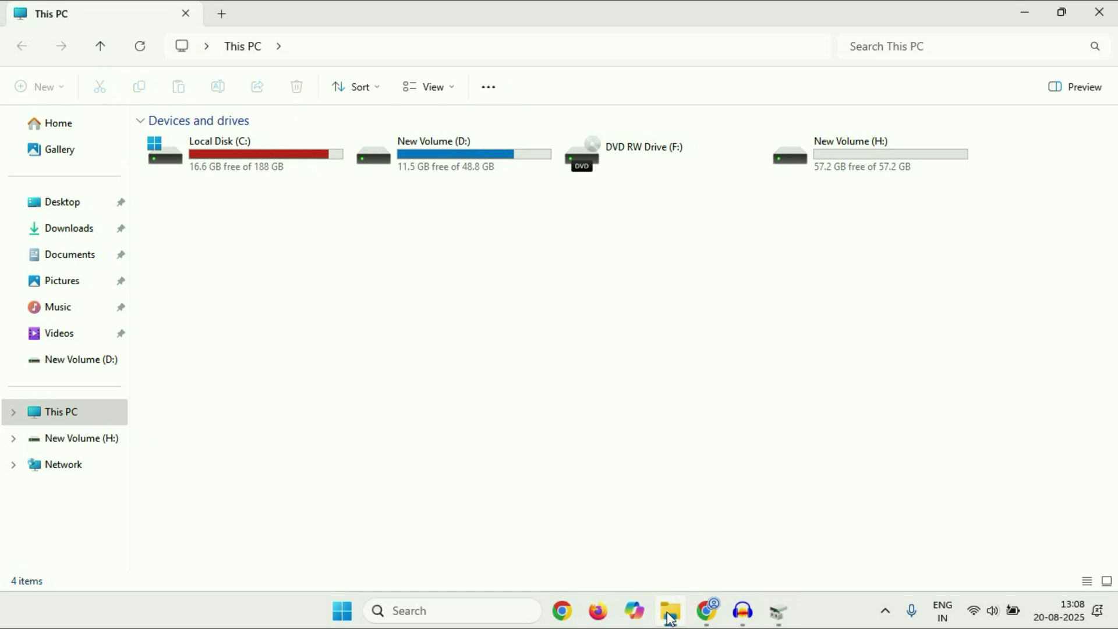
{"action": "left_click", "coordinate": [670, 610]}
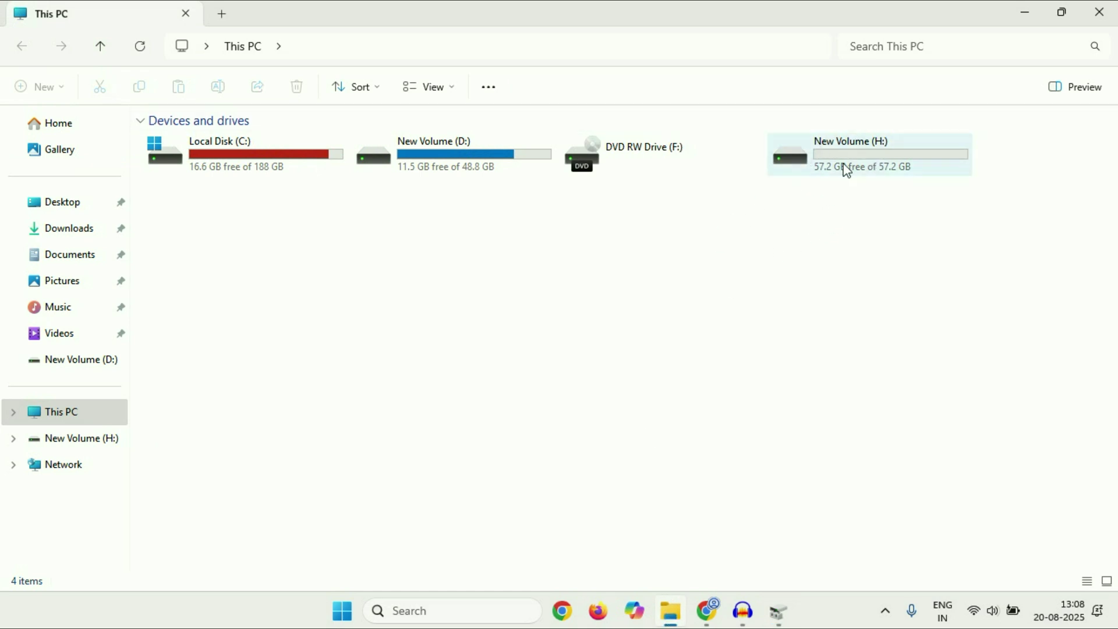
Step: Minimize File Explorer after checking New Volume (H:) to get back to Disk Management
{"action": "left_click", "coordinate": [1034, 12]}
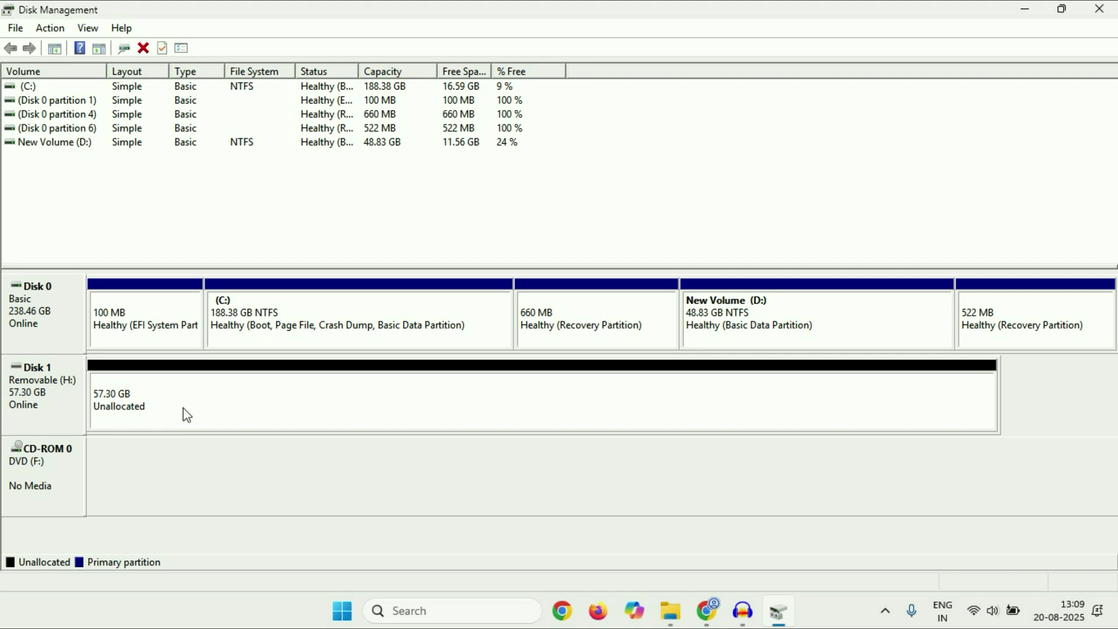
Step: Select Disk 1's 57.30 GB unallocated space
{"action": "left_click", "coordinate": [201, 409]}
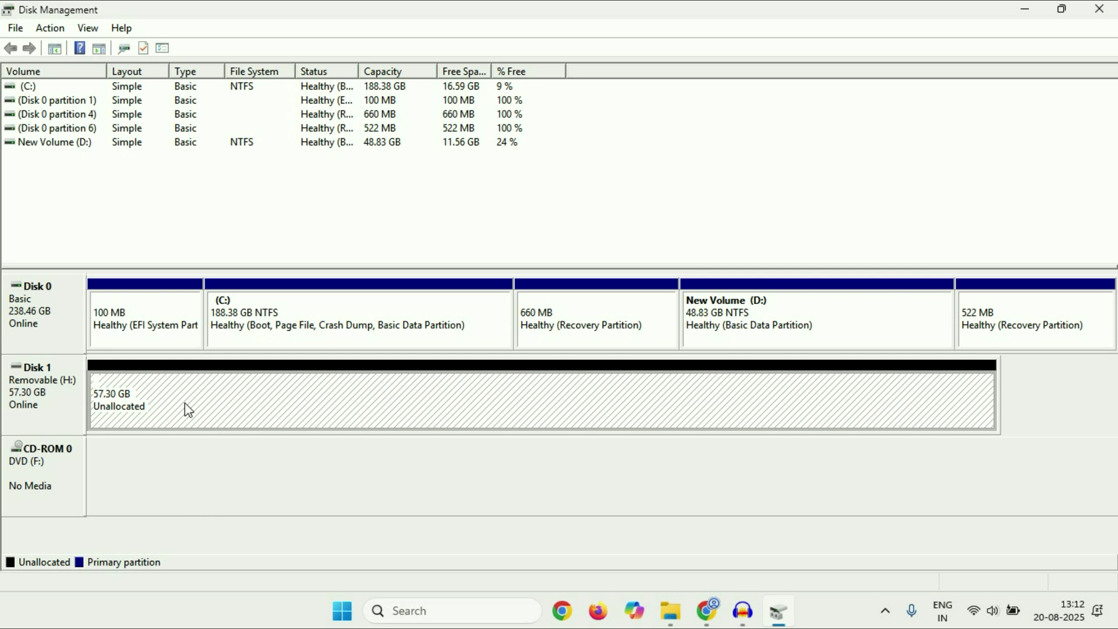
Step: Create a simple volume using the full 58672 MB, drive letter K, NTFS quick format, label New Volume
{"action": "right_click", "coordinate": [187, 409]}
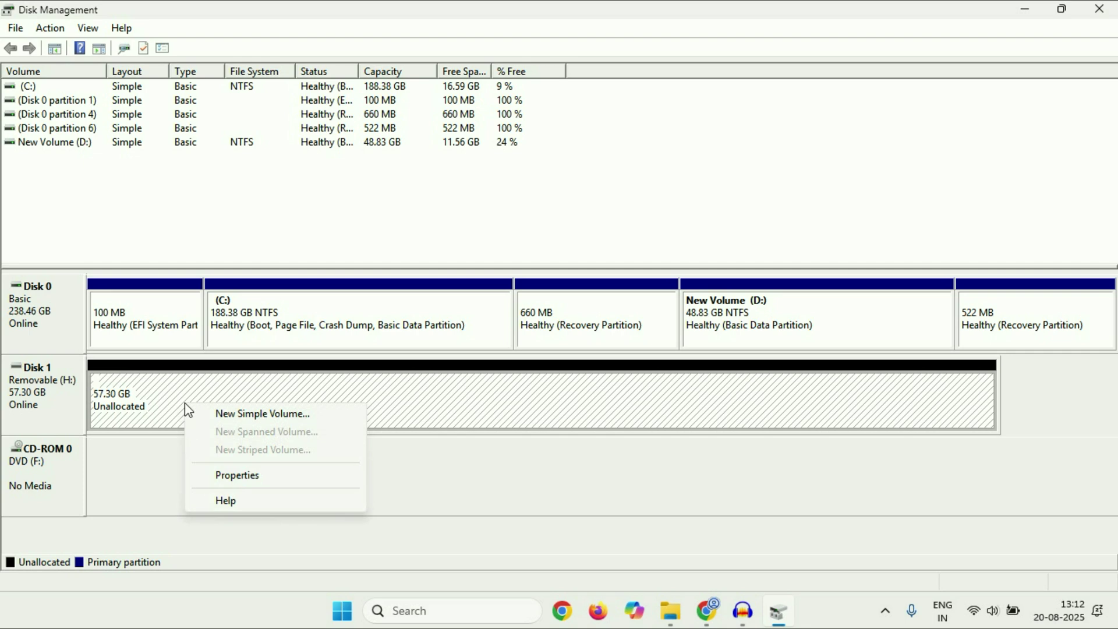
{"action": "left_click", "coordinate": [232, 414]}
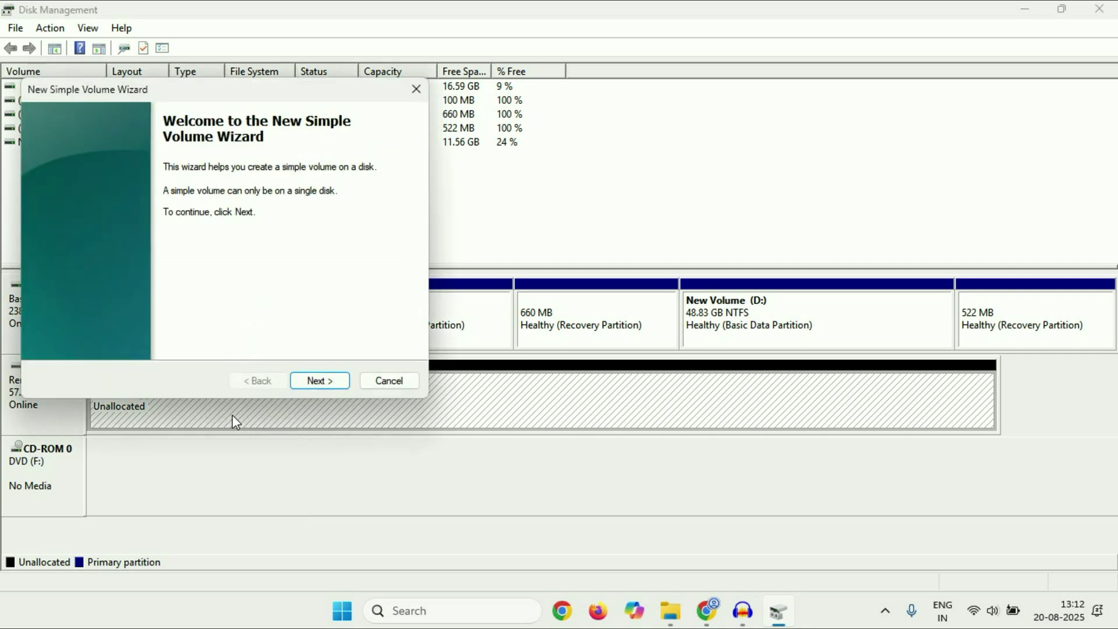
{"action": "left_click", "coordinate": [309, 382]}
{"action": "left_click", "coordinate": [309, 381]}
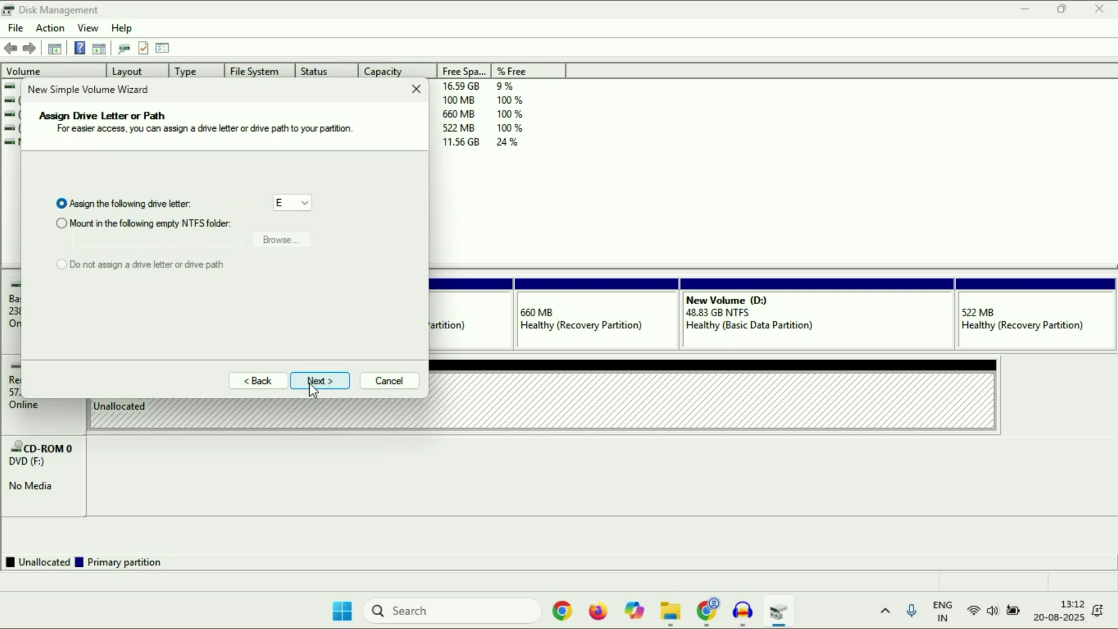
{"action": "left_click", "coordinate": [304, 203]}
{"action": "left_click", "coordinate": [292, 282]}
{"action": "left_click", "coordinate": [314, 387]}
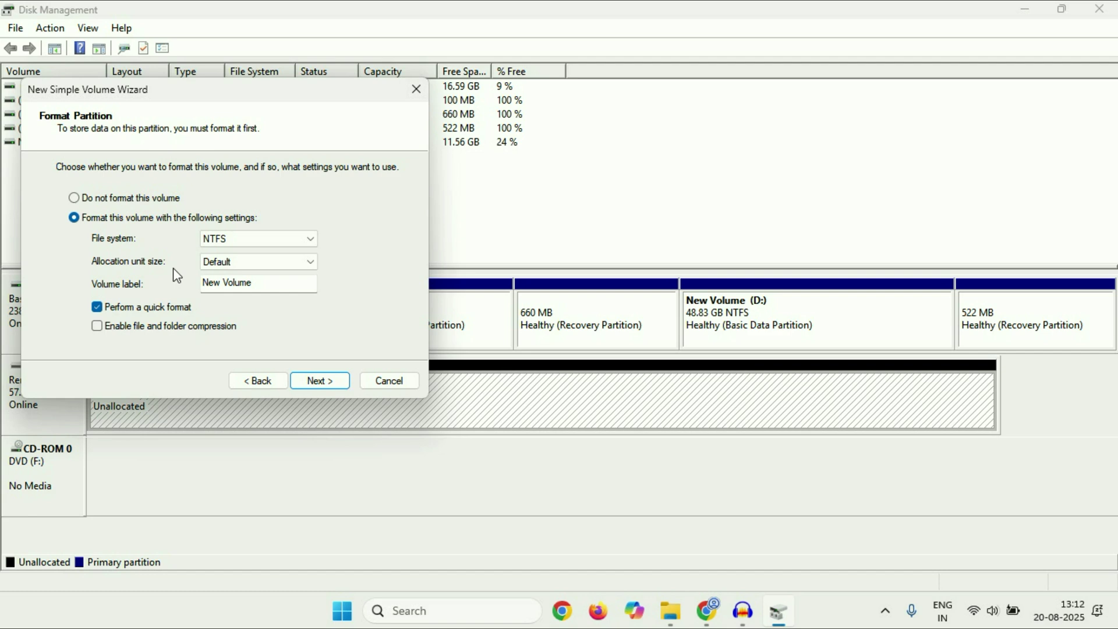
{"action": "left_click", "coordinate": [315, 382]}
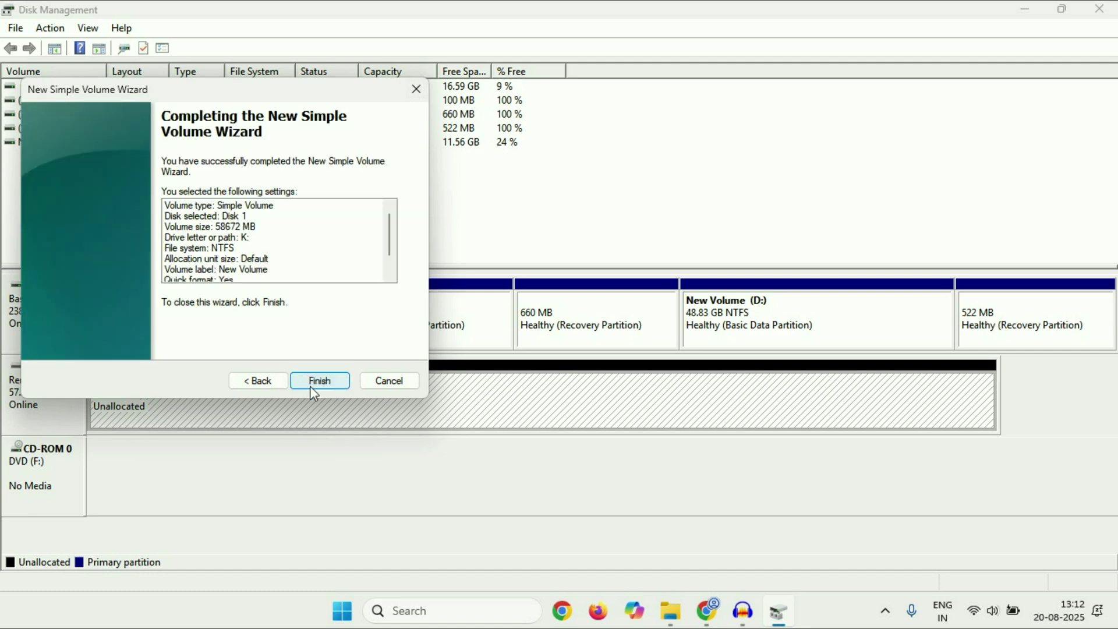
{"action": "left_click", "coordinate": [309, 382]}
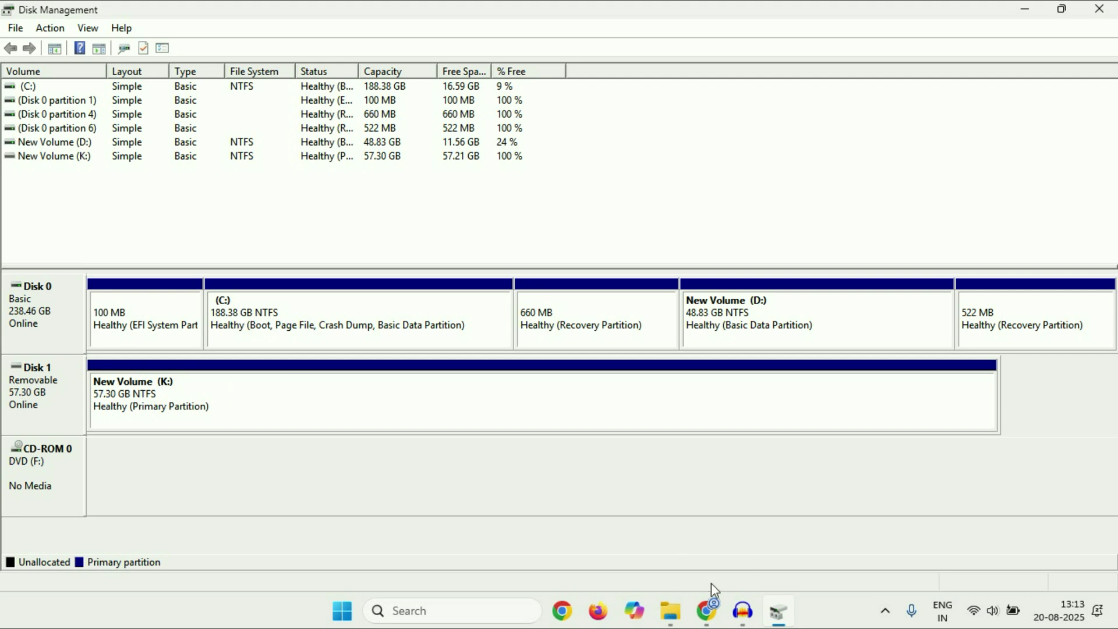
Step: Check that This PC lists New Volume (K:) with 57.2 GB free, then show the desktop
{"action": "left_click", "coordinate": [671, 613]}
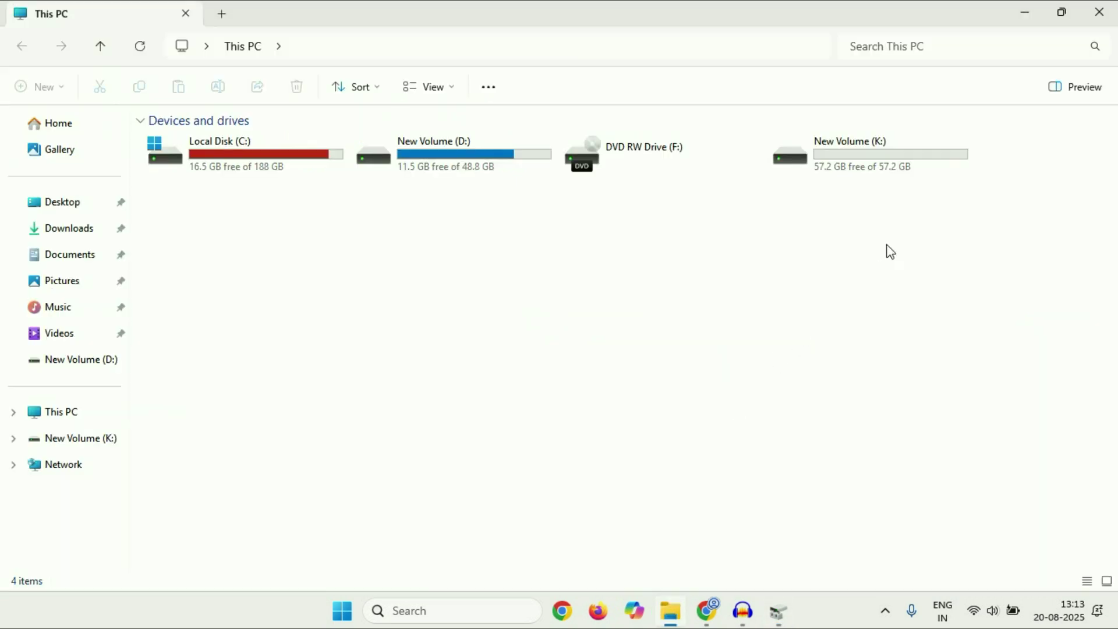
{"action": "left_click", "coordinate": [839, 159]}
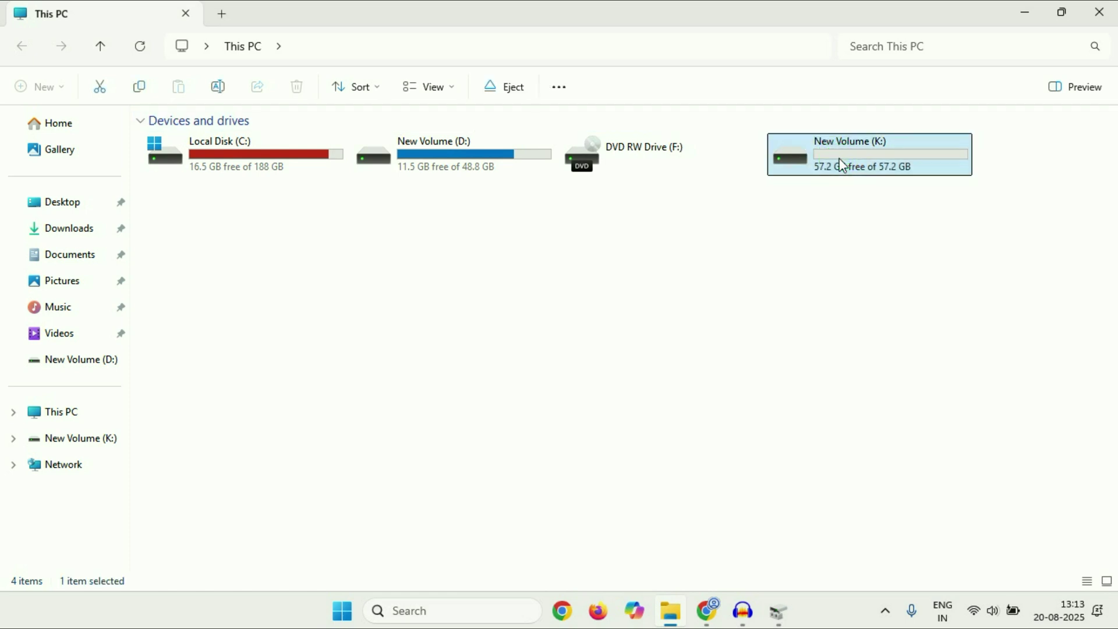
{"action": "key", "text": "super+d"}
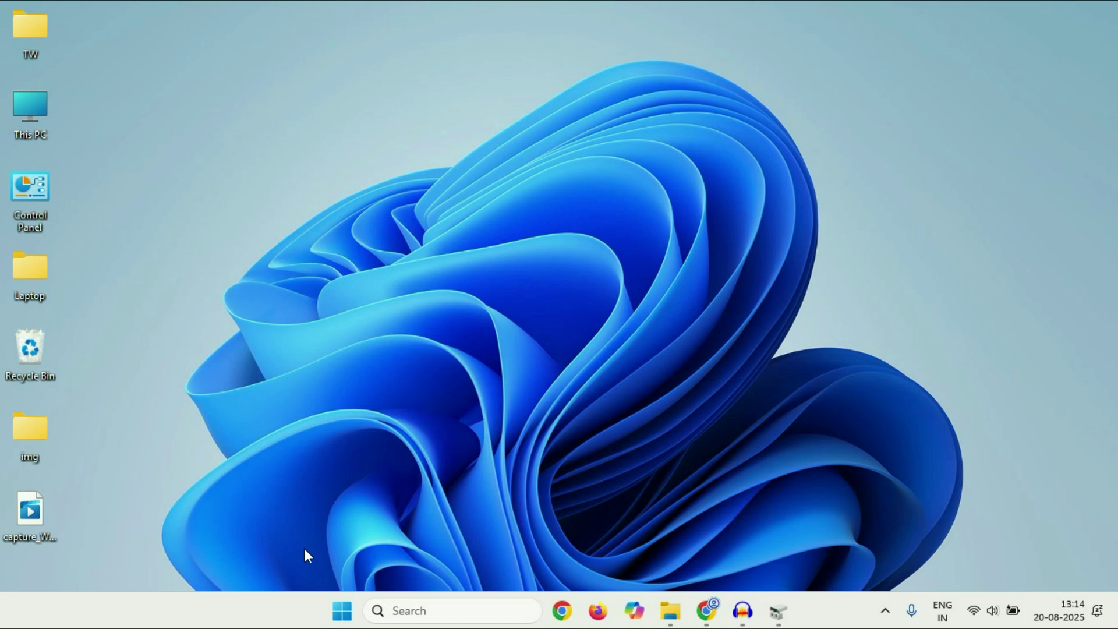
Step: Open Device Manager full-screen and expand the Universal Serial Bus controllers category
{"action": "right_click", "coordinate": [343, 611]}
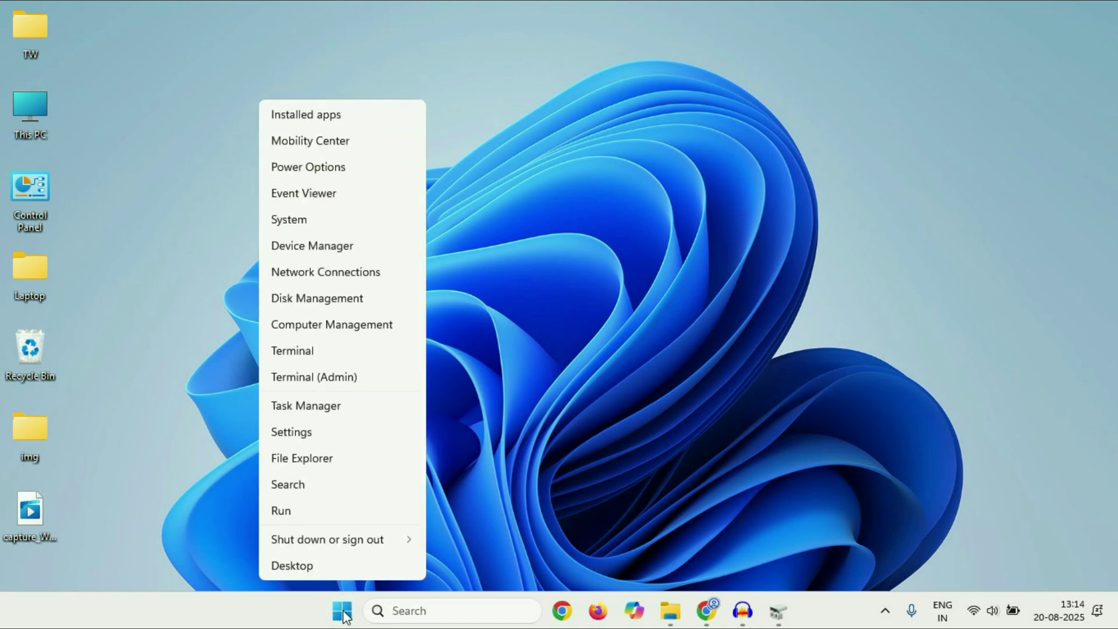
{"action": "left_click", "coordinate": [327, 253]}
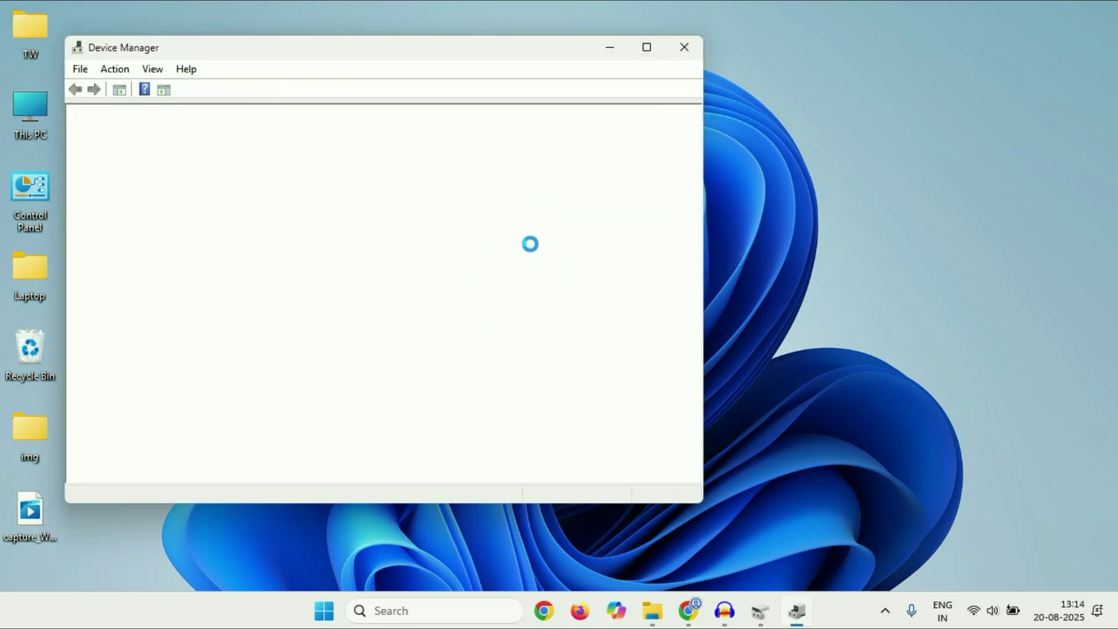
{"action": "left_click", "coordinate": [650, 48]}
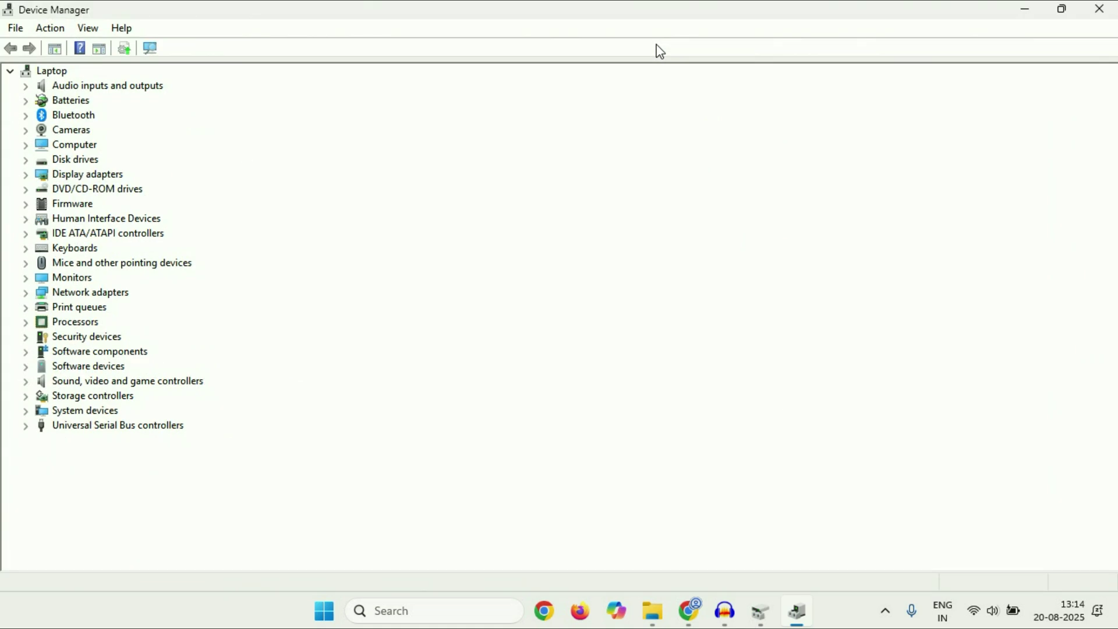
{"action": "left_click", "coordinate": [71, 429]}
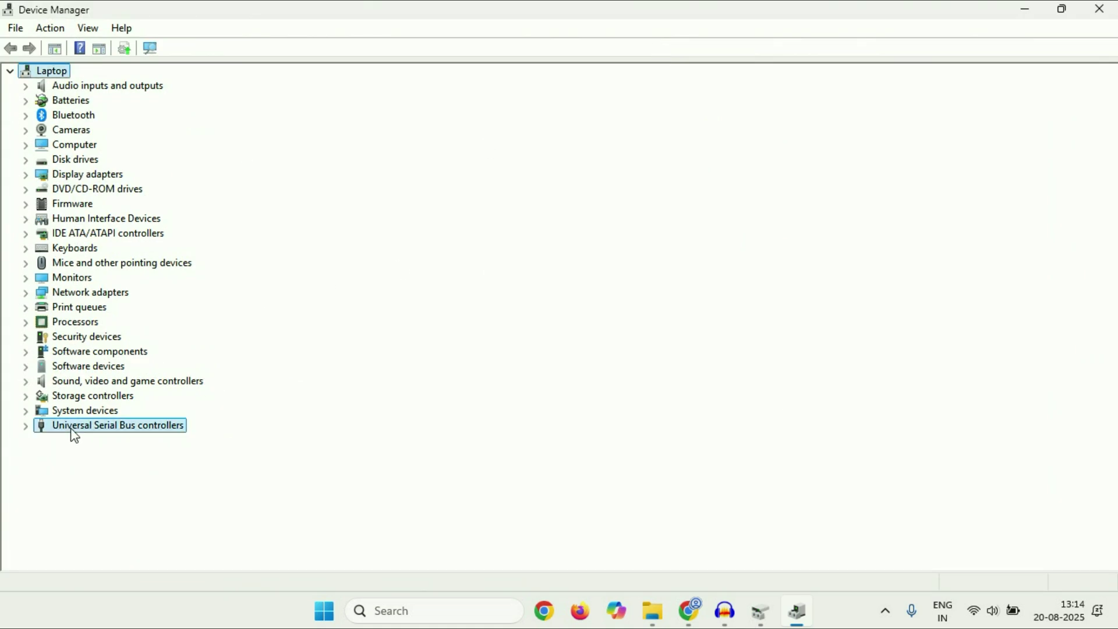
{"action": "left_click", "coordinate": [25, 427]}
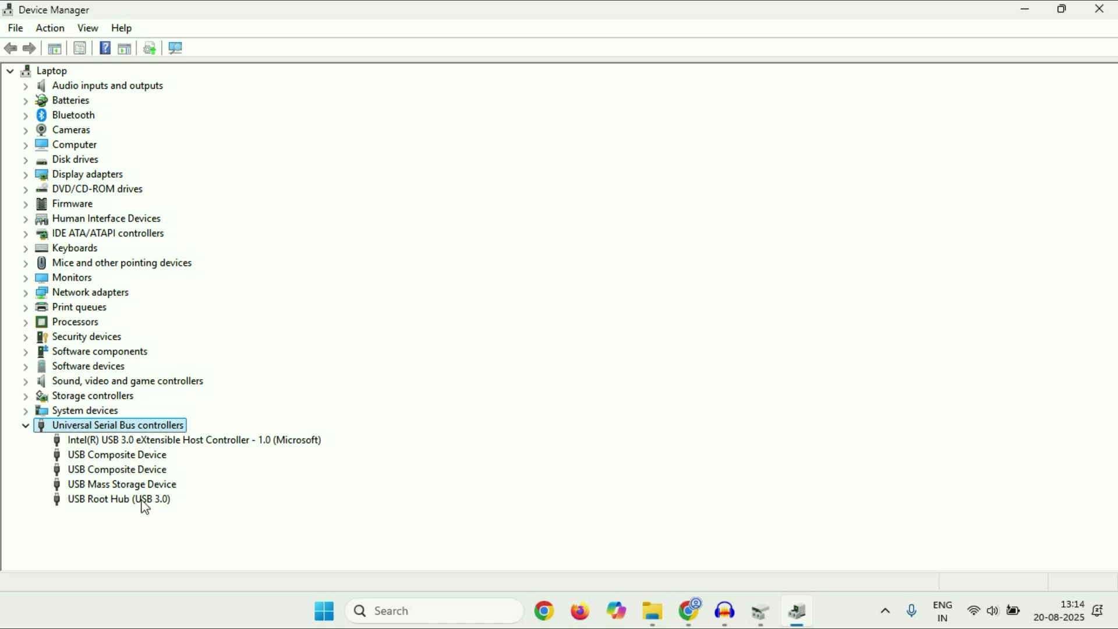
Step: Search automatically for an Intel USB 3.0 eXtensible Host Controller driver, then check the USB Composite Device's menu
{"action": "right_click", "coordinate": [168, 444]}
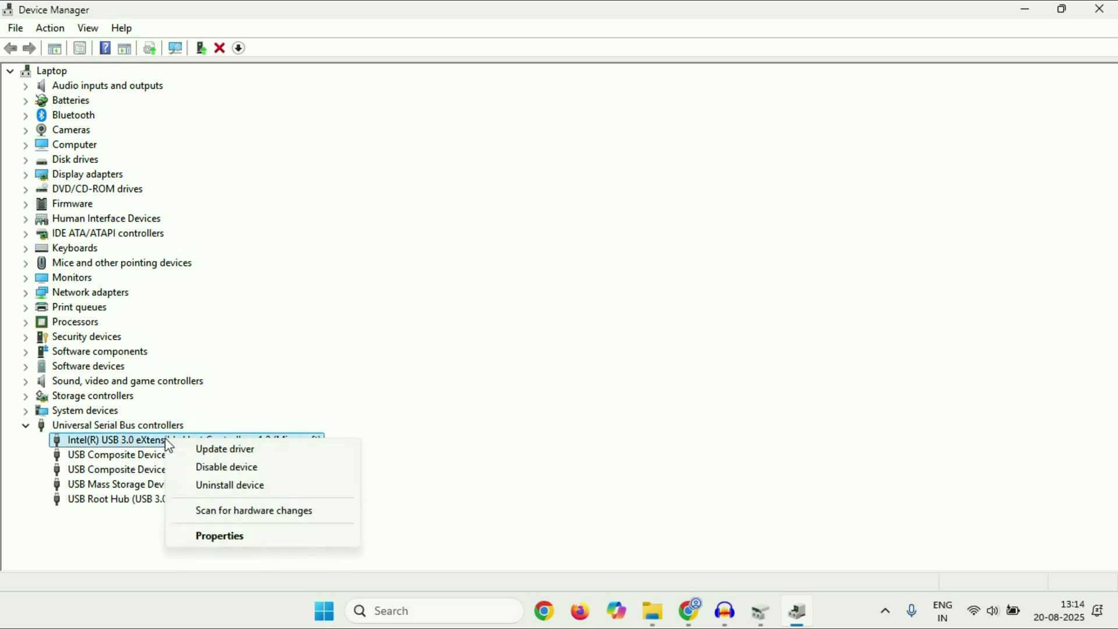
{"action": "left_click", "coordinate": [224, 453]}
{"action": "left_click", "coordinate": [441, 284]}
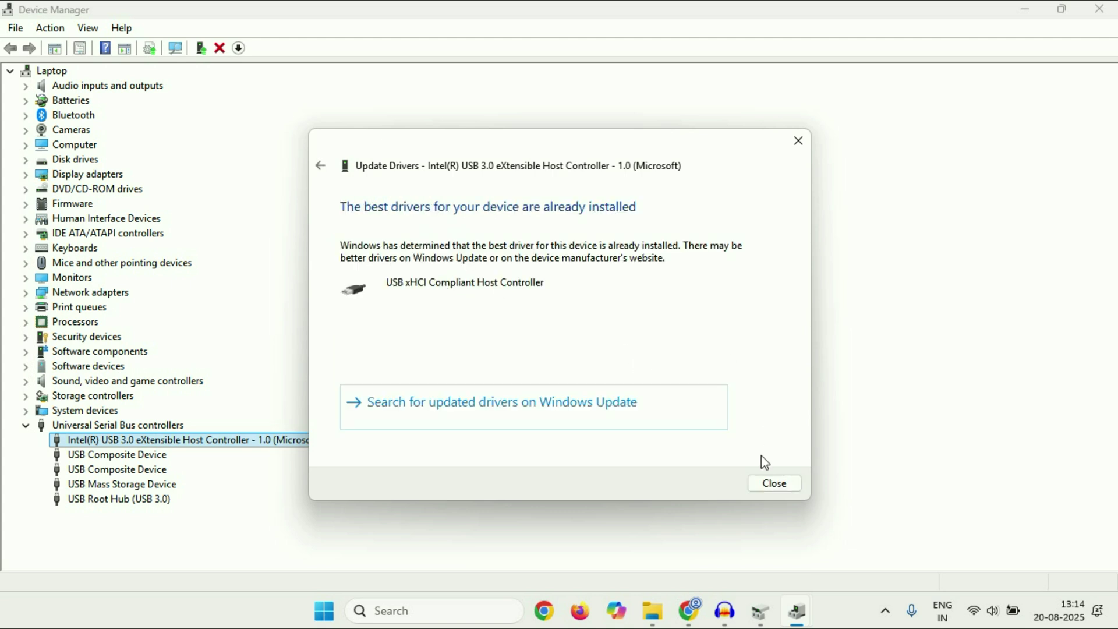
{"action": "left_click", "coordinate": [773, 483]}
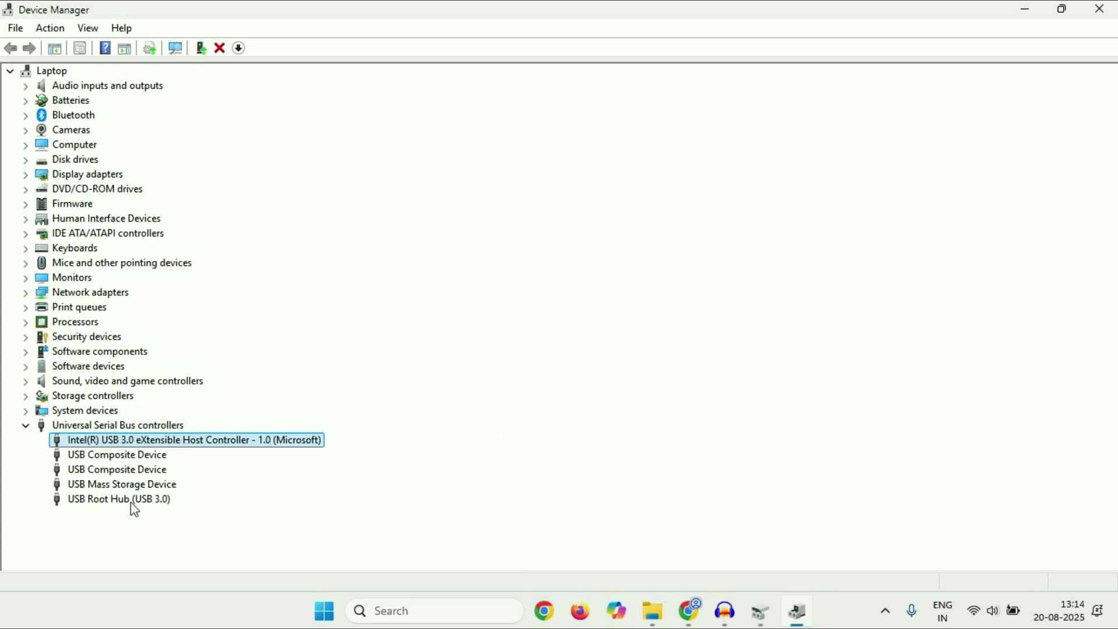
{"action": "right_click", "coordinate": [149, 458]}
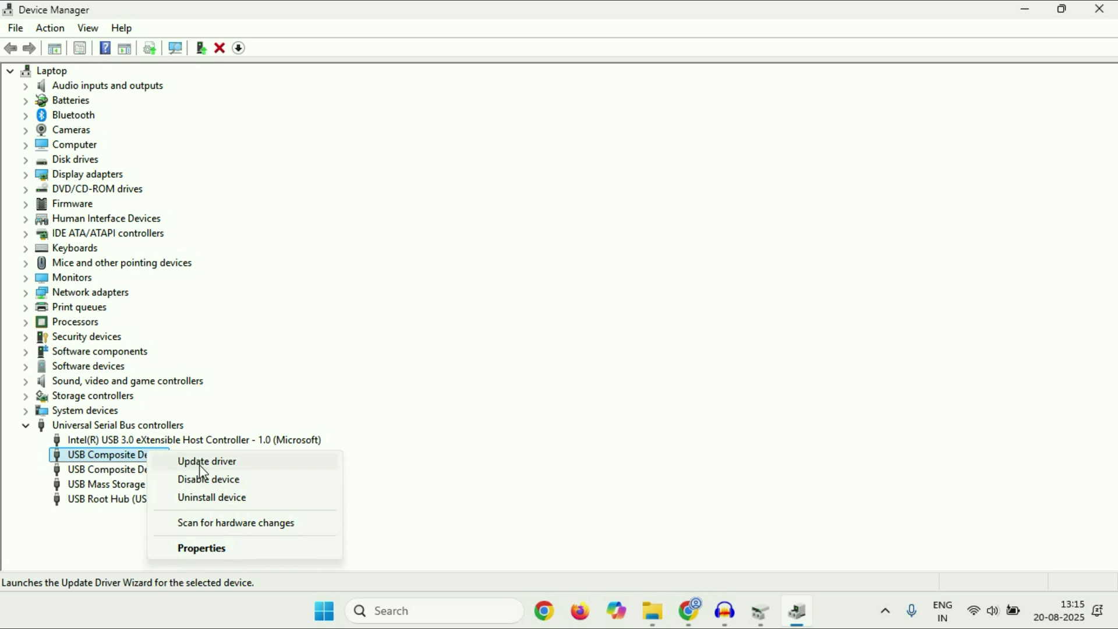
{"action": "left_click", "coordinate": [424, 422]}
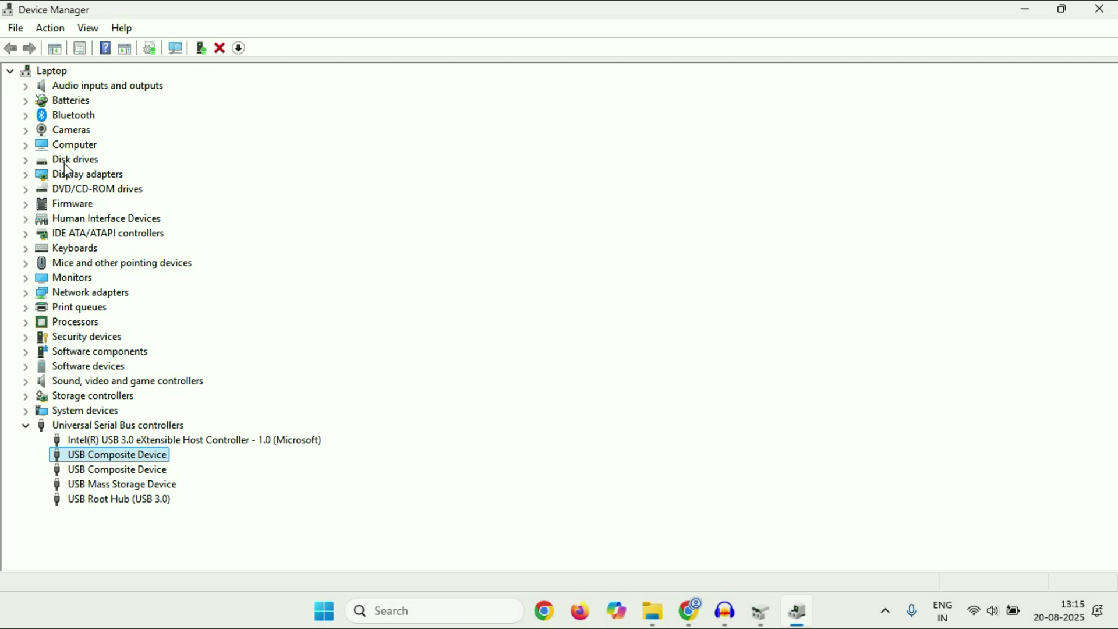
Step: Search automatically for a driver for the USB SanDisk 3.2Gen1 disk drive, then close Device Manager
{"action": "left_click", "coordinate": [26, 160]}
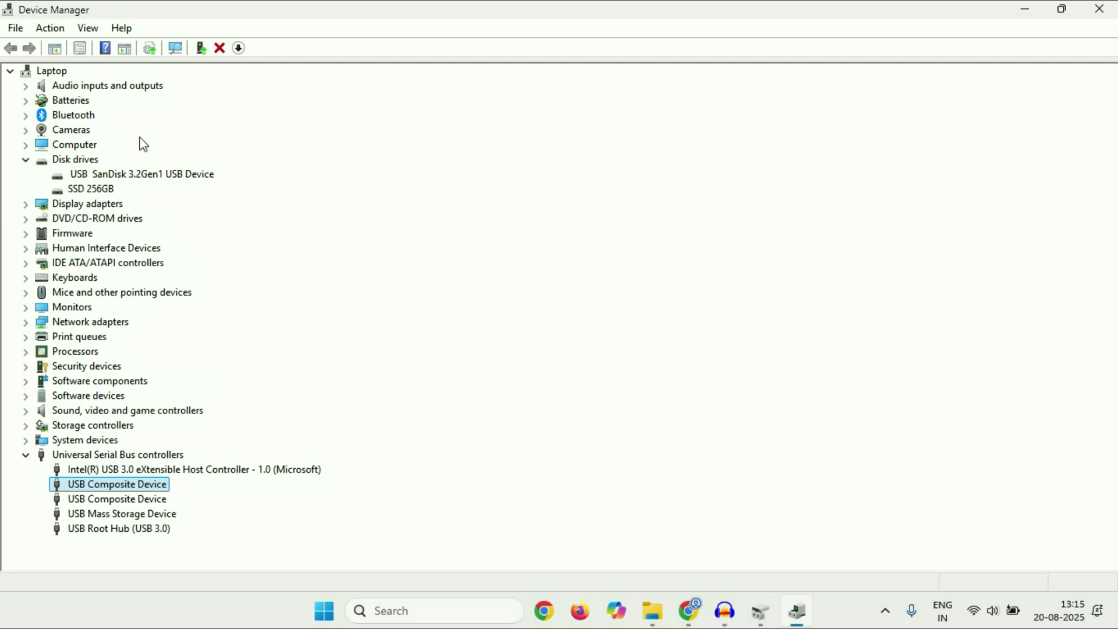
{"action": "left_click", "coordinate": [132, 177]}
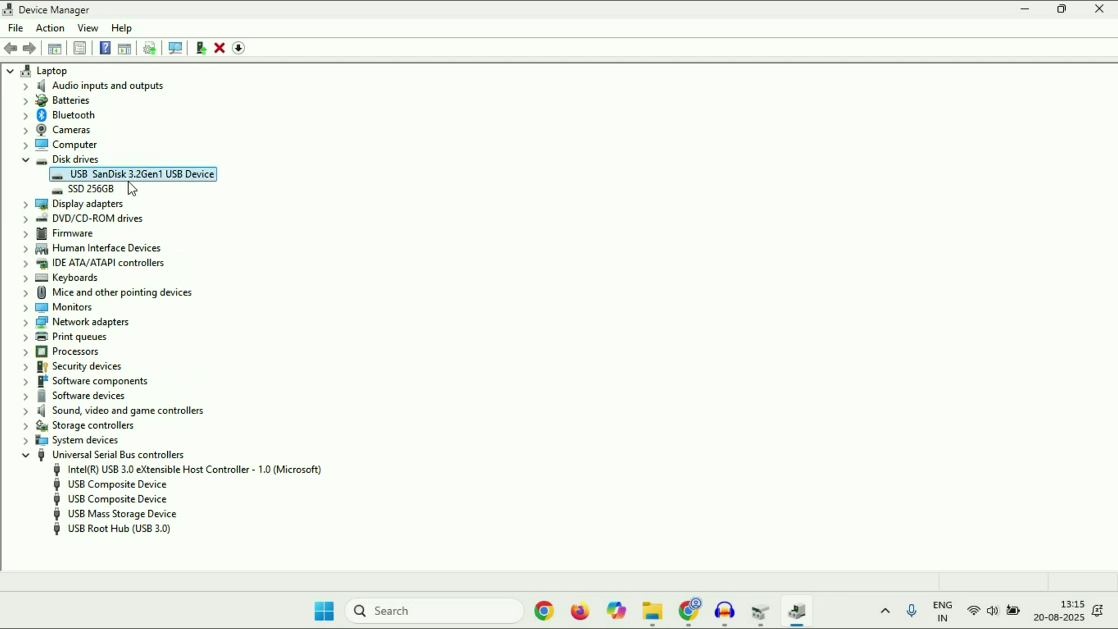
{"action": "right_click", "coordinate": [159, 184]}
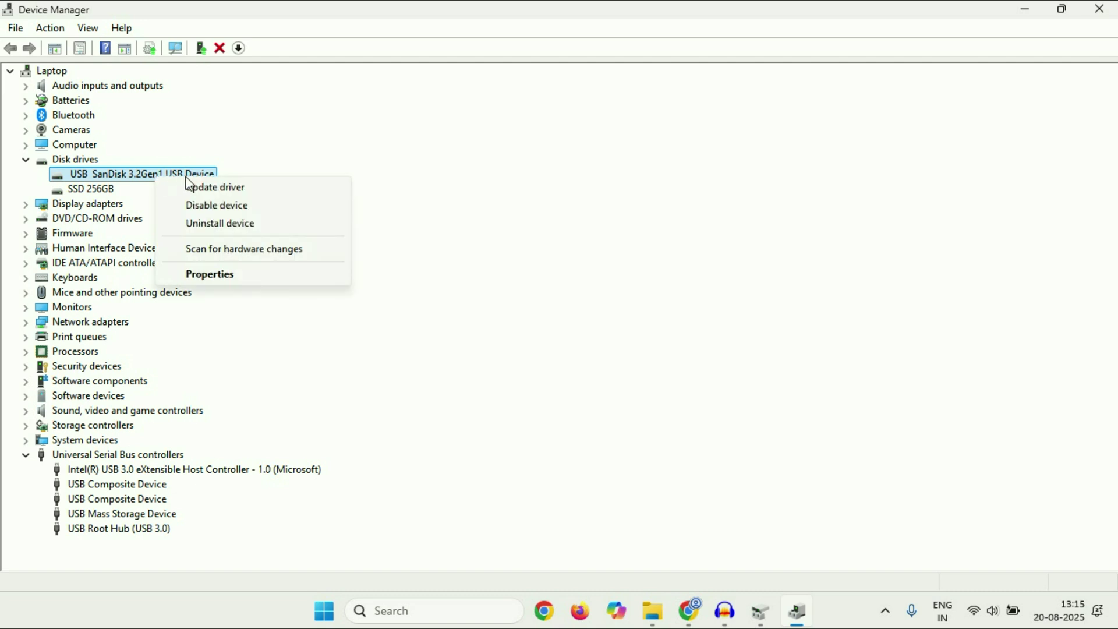
{"action": "left_click", "coordinate": [232, 194]}
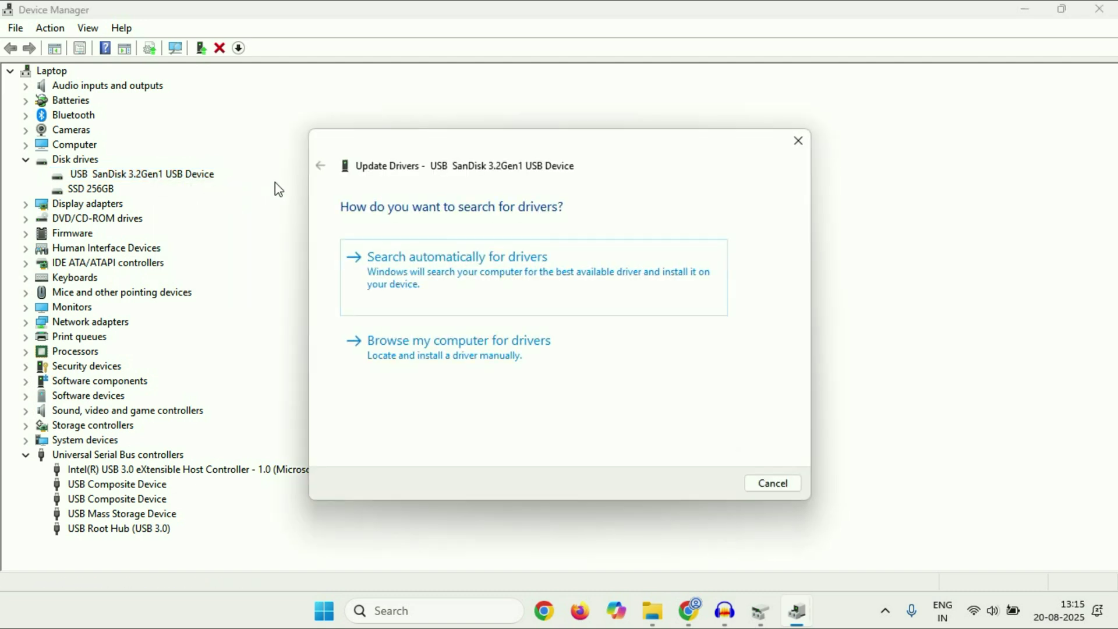
{"action": "left_click", "coordinate": [438, 281]}
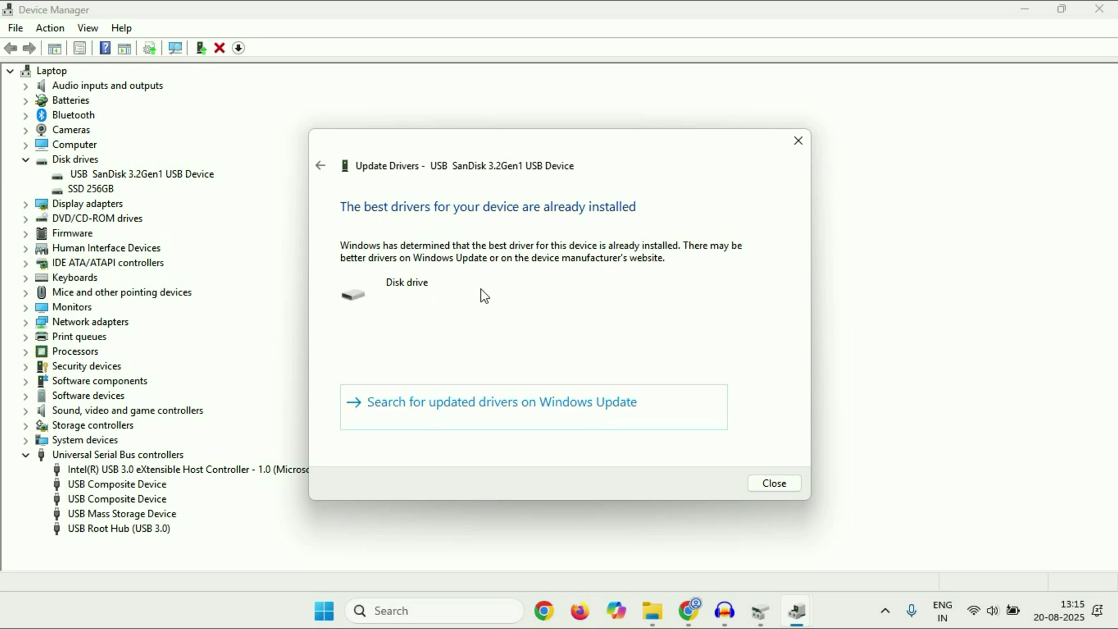
{"action": "left_click", "coordinate": [760, 490]}
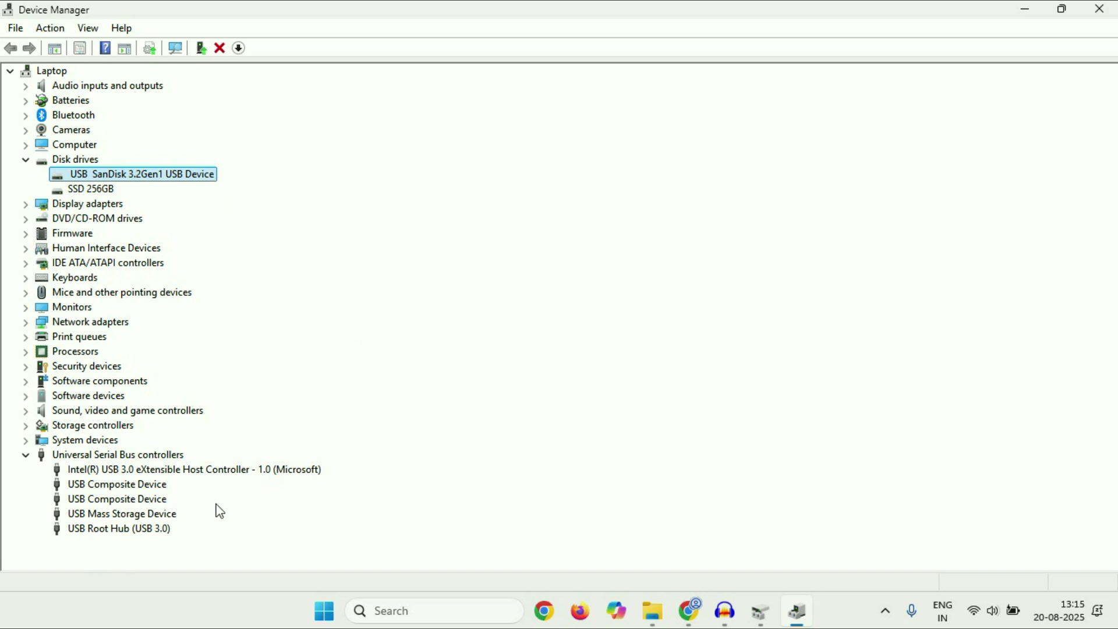
{"action": "left_click", "coordinate": [1099, 9]}
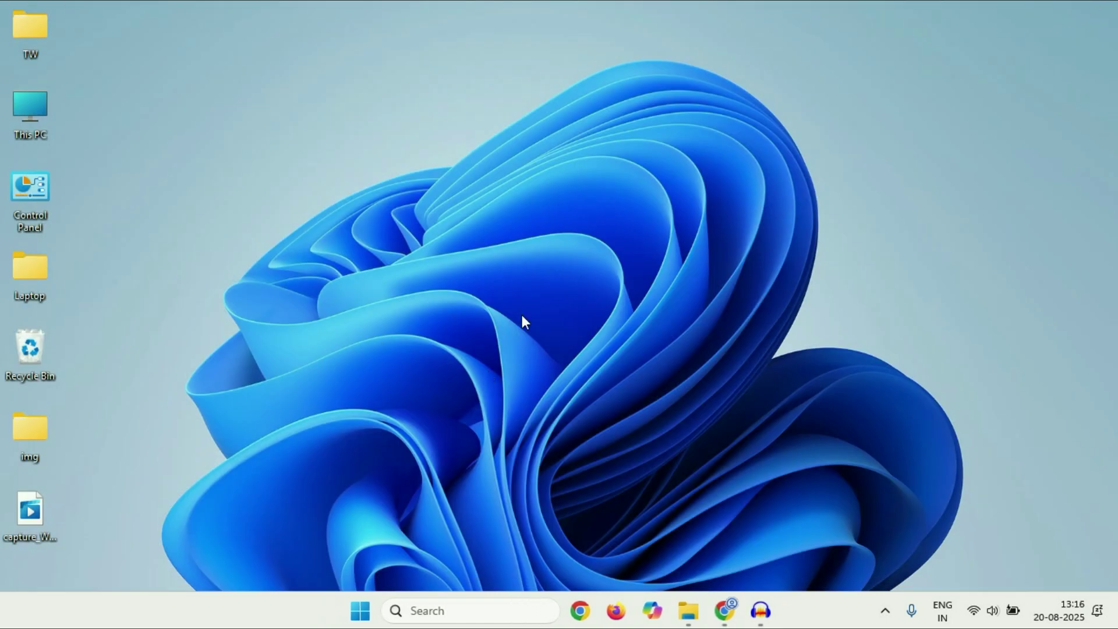
Step: Launch Device Manager from the Win+X menu and maximize its window
{"action": "right_click", "coordinate": [360, 610]}
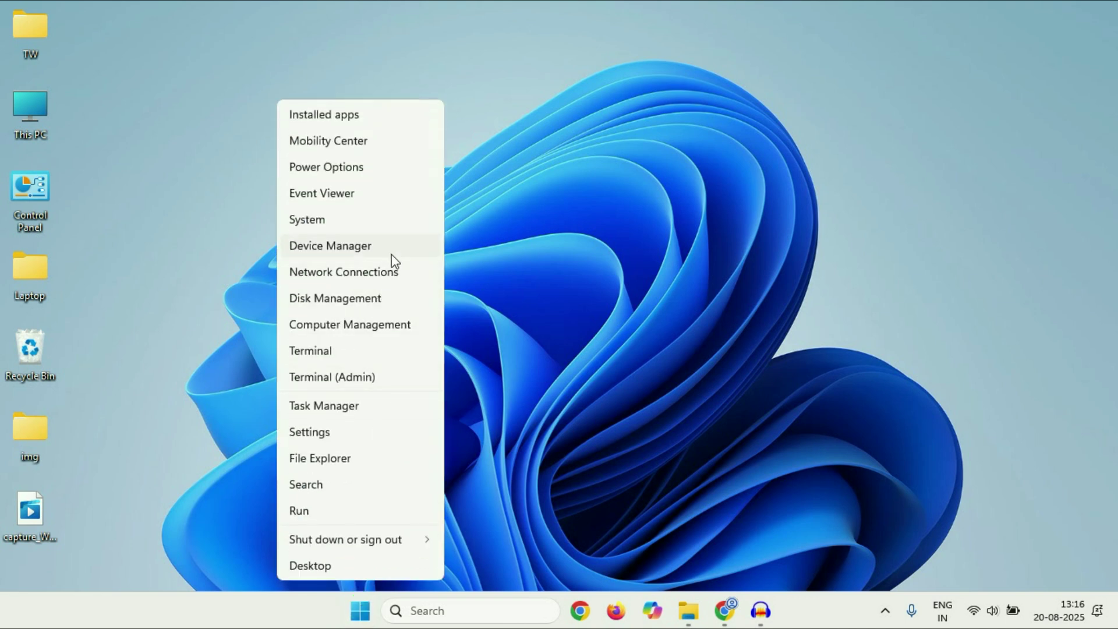
{"action": "left_click", "coordinate": [377, 245]}
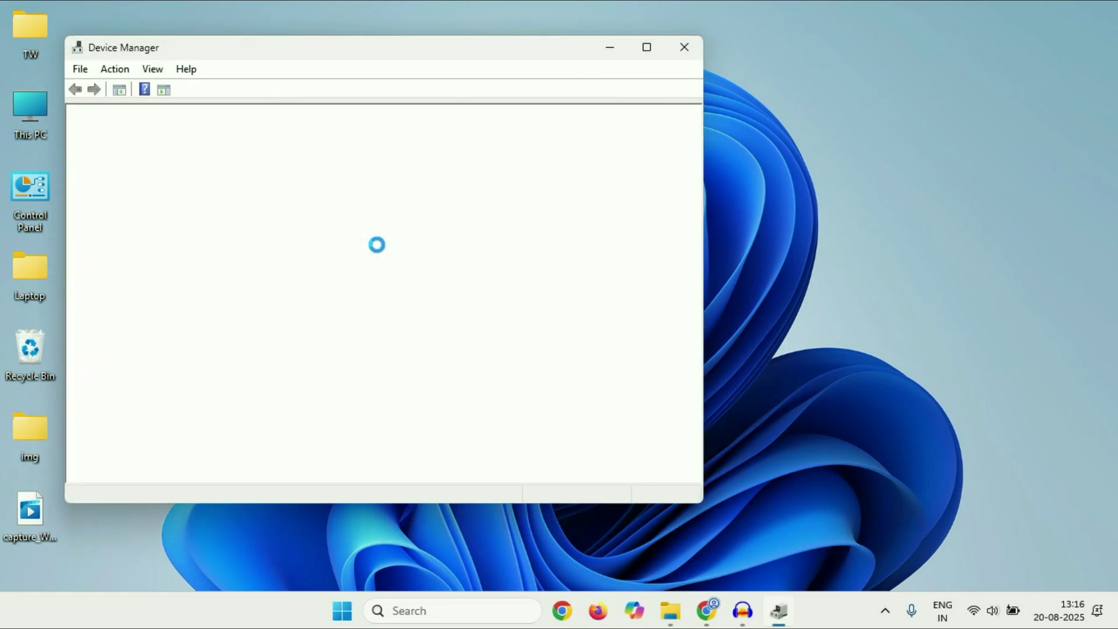
{"action": "double_click", "coordinate": [544, 54]}
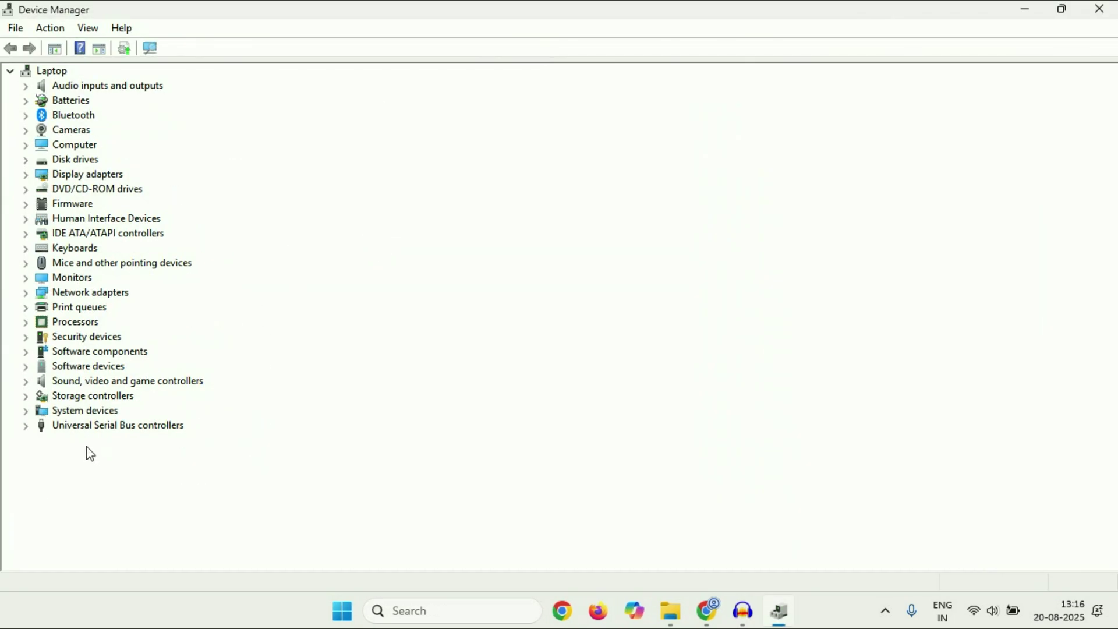
Step: Confirm the Intel USB 3.0 eXtensible Host Controller's Power Management setting disallows powering off
{"action": "left_click", "coordinate": [110, 426]}
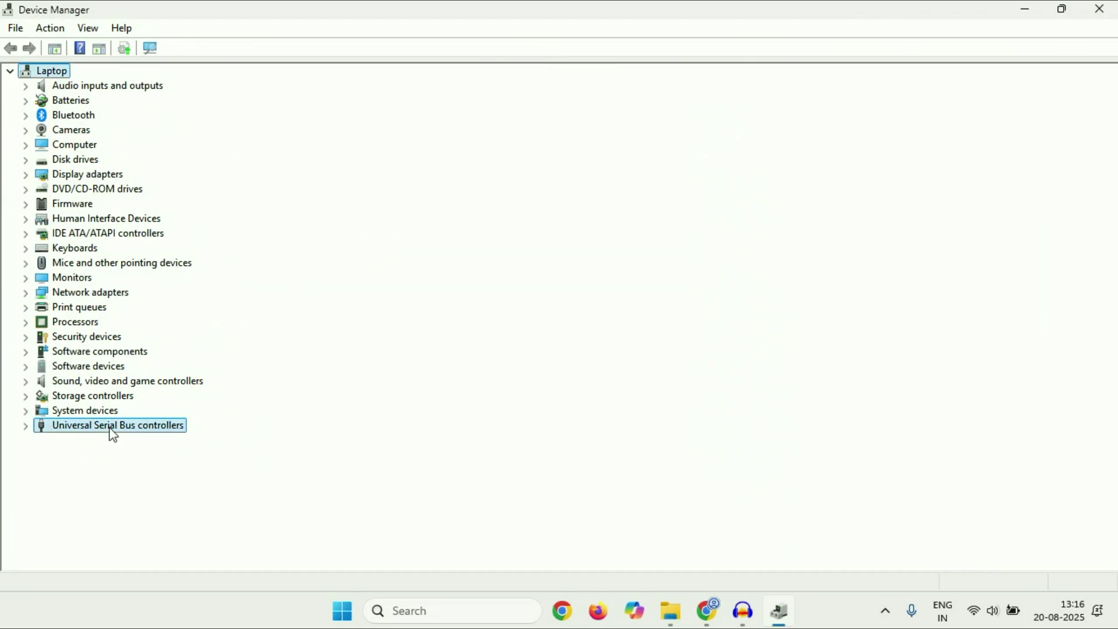
{"action": "left_click", "coordinate": [25, 427]}
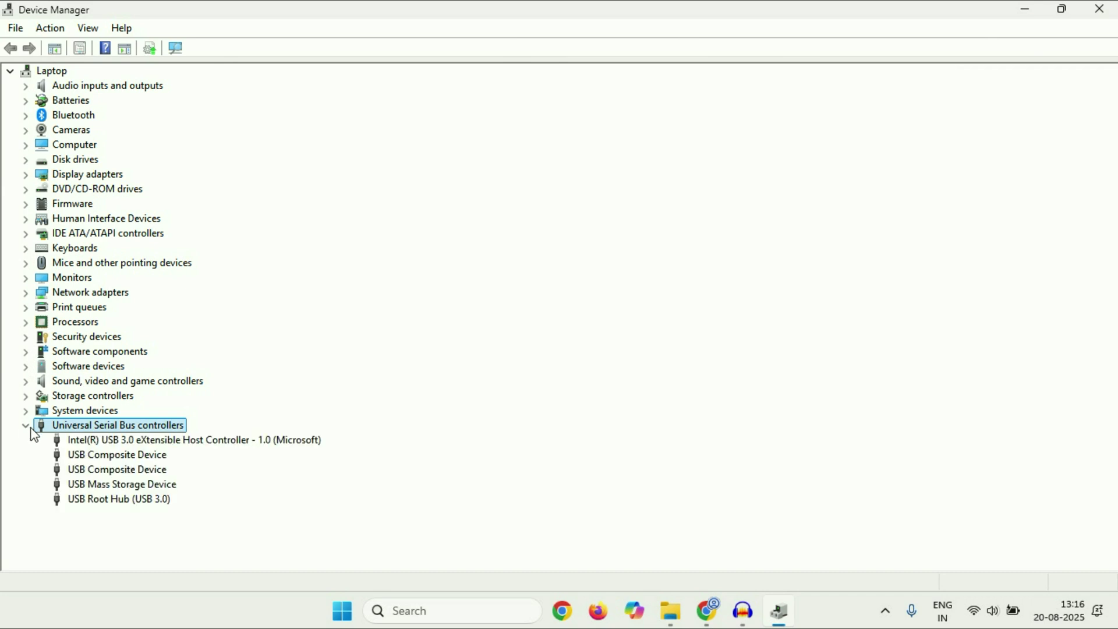
{"action": "right_click", "coordinate": [208, 446]}
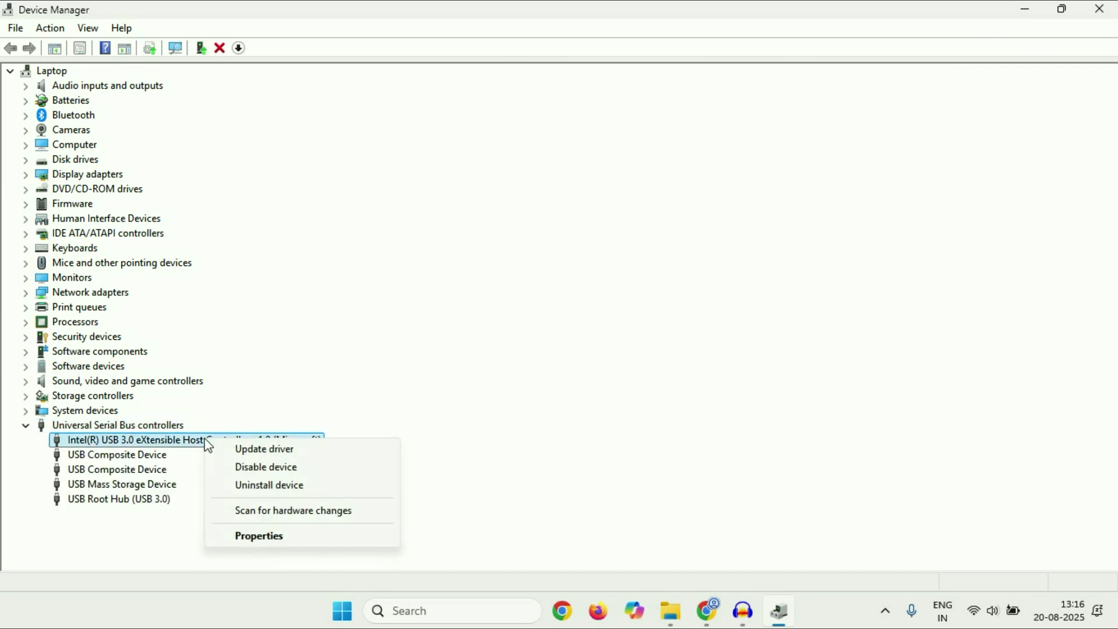
{"action": "left_click", "coordinate": [263, 536]}
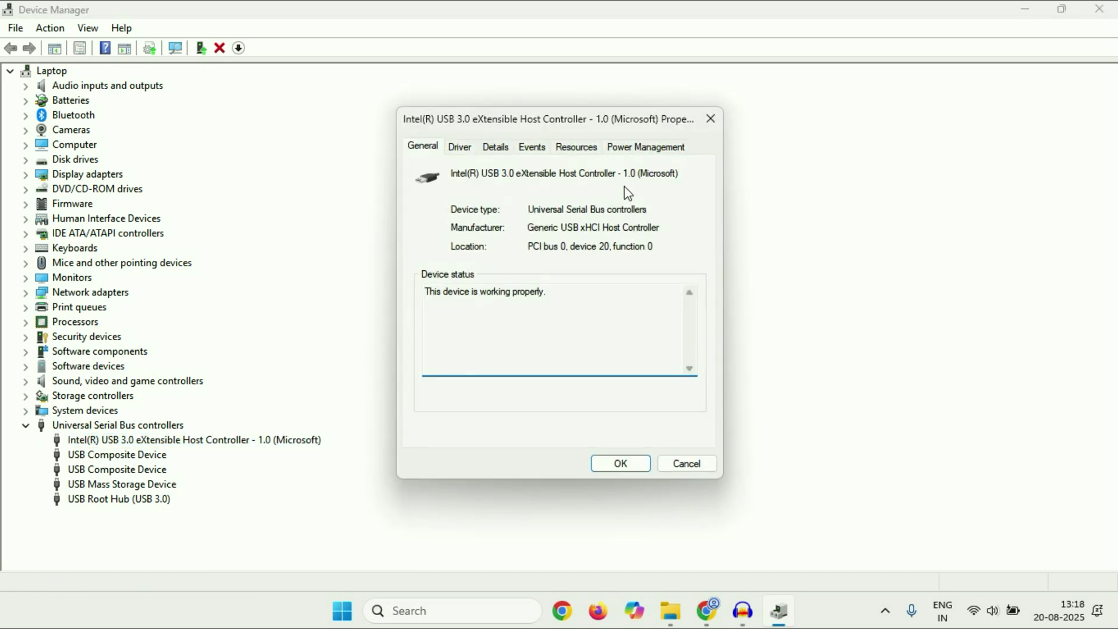
{"action": "left_click", "coordinate": [656, 149]}
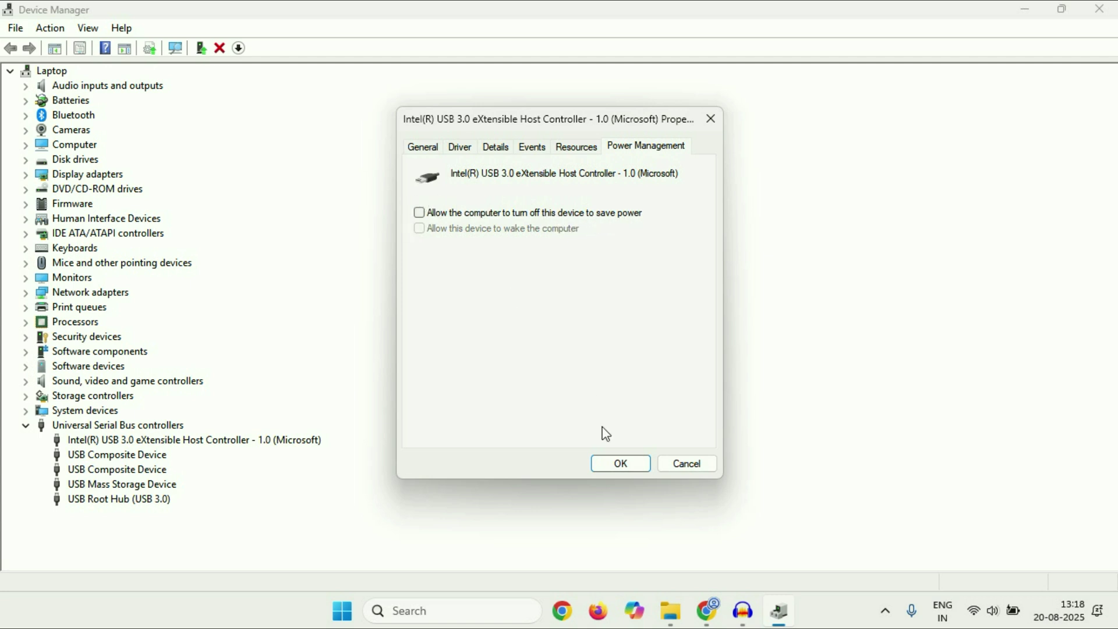
{"action": "left_click", "coordinate": [617, 464]}
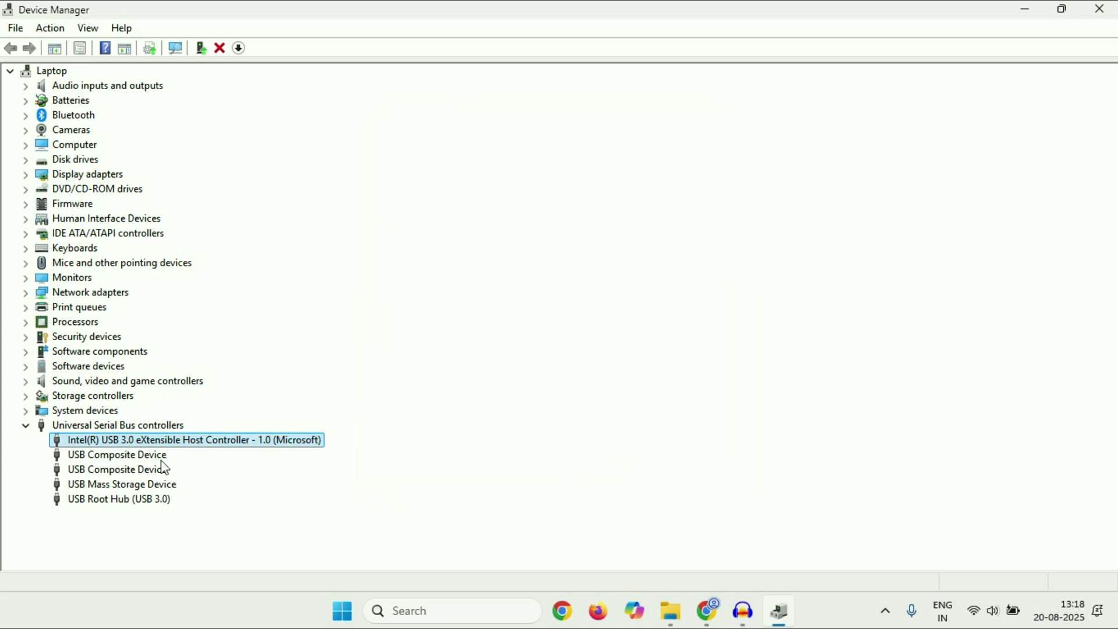
Step: Uncheck 'Allow the computer to turn off this device' for USB Root Hub (USB 3.0), then exit Device Manager
{"action": "right_click", "coordinate": [158, 502]}
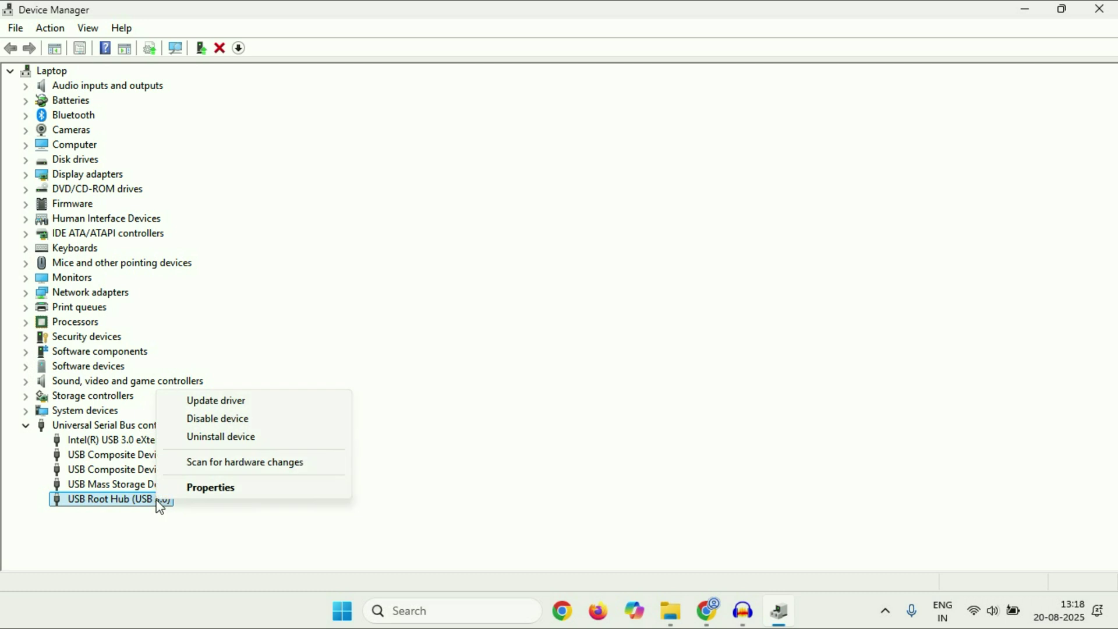
{"action": "left_click", "coordinate": [203, 490]}
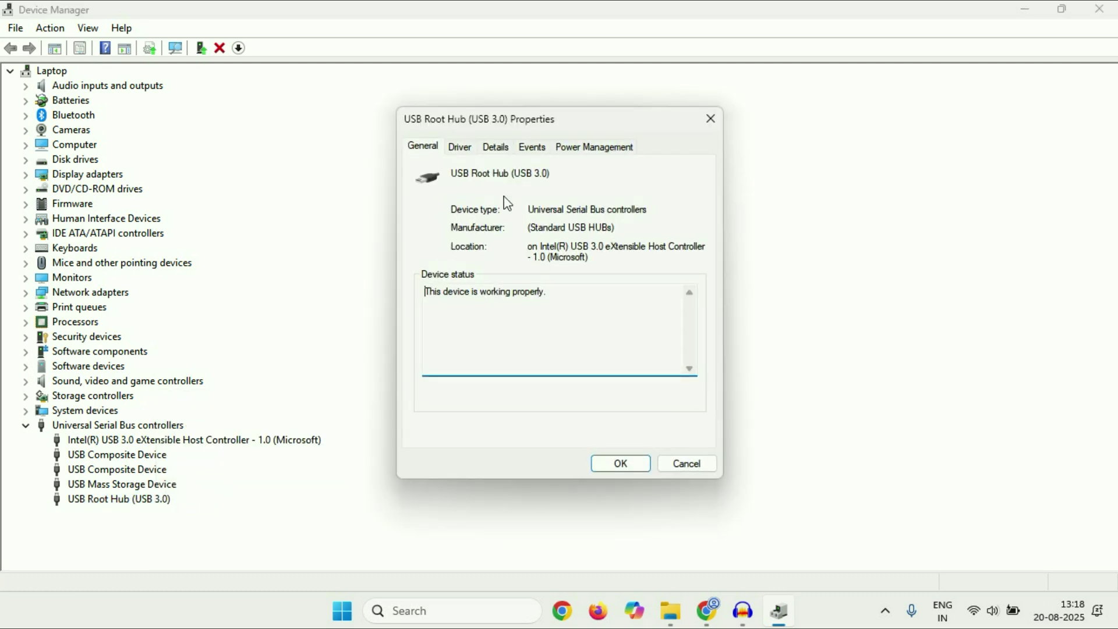
{"action": "left_click", "coordinate": [604, 153]}
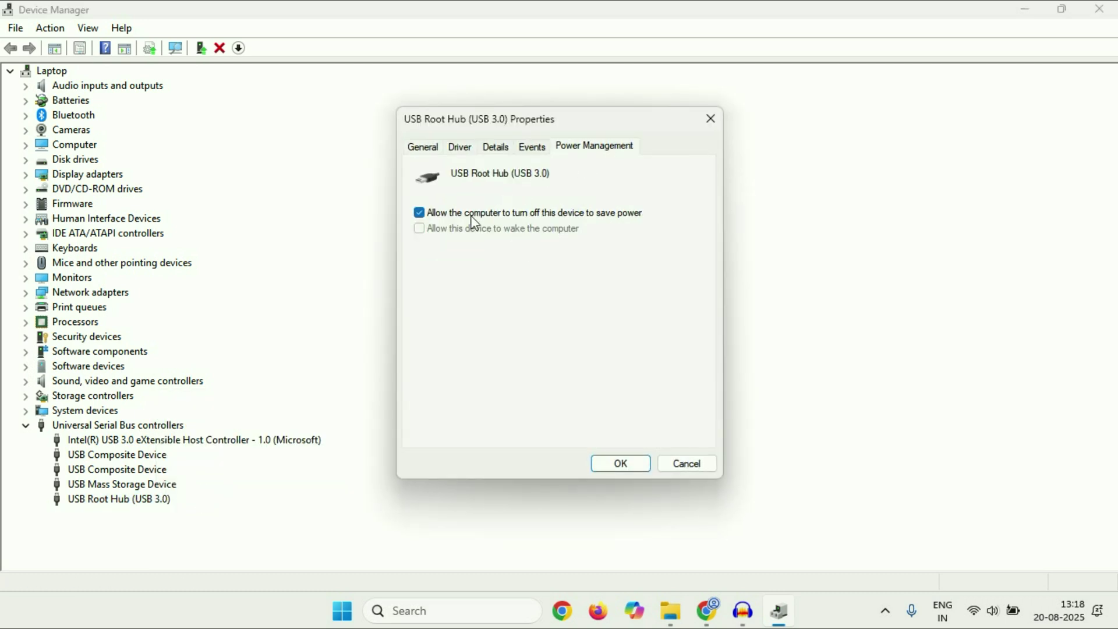
{"action": "left_click", "coordinate": [419, 213]}
{"action": "left_click", "coordinate": [605, 461]}
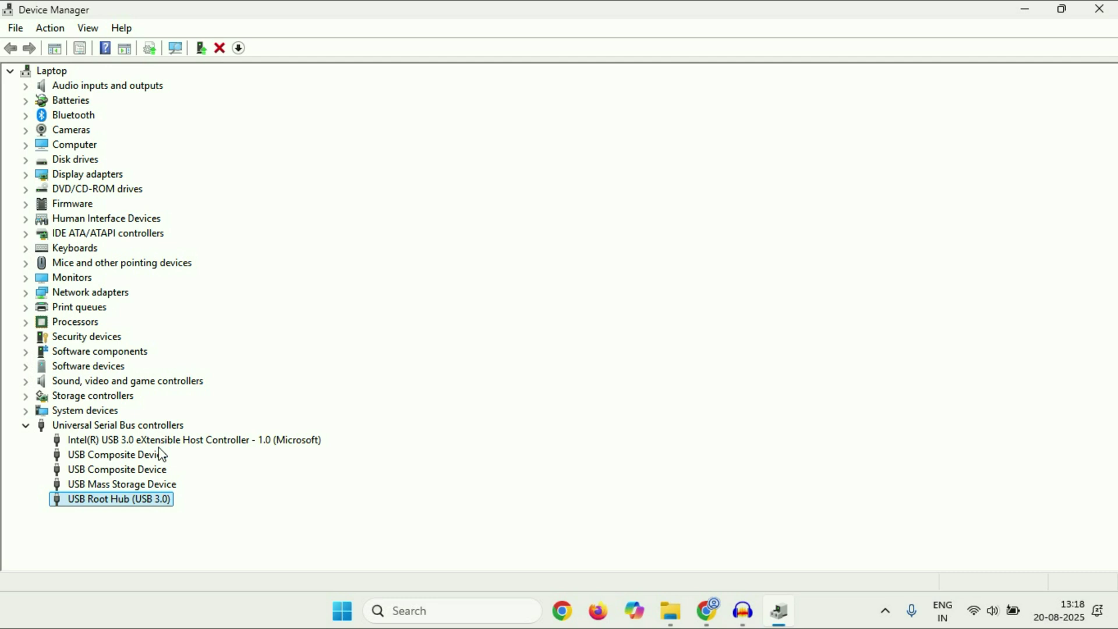
{"action": "left_click", "coordinate": [1100, 9]}
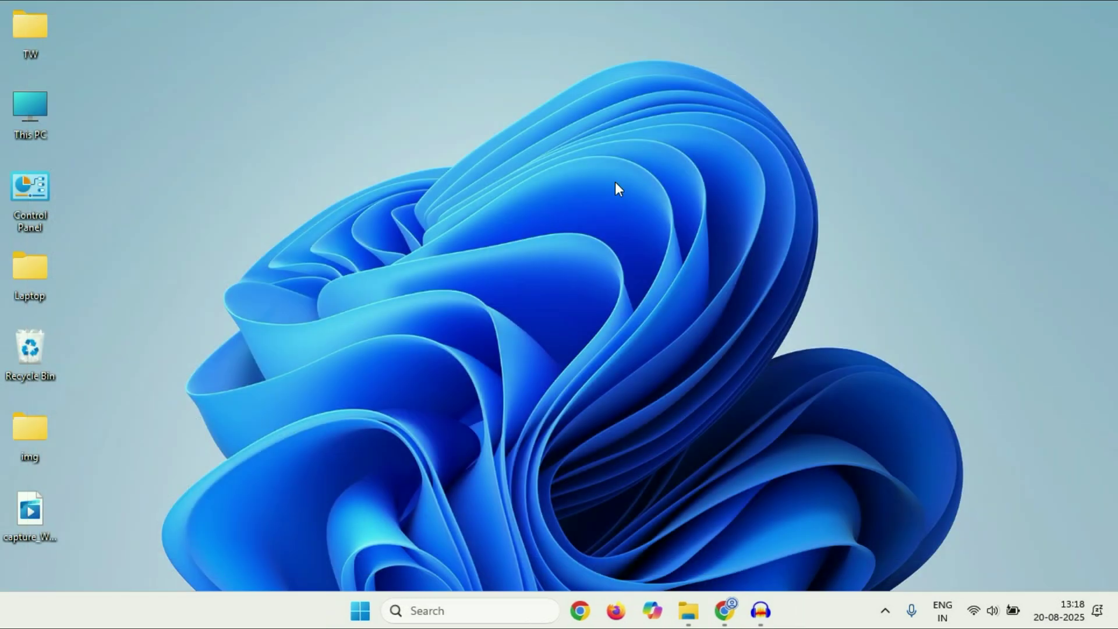
Step: Run a Windows Update check in Settings, confirming the PC is up to date
{"action": "key", "text": "super+i"}
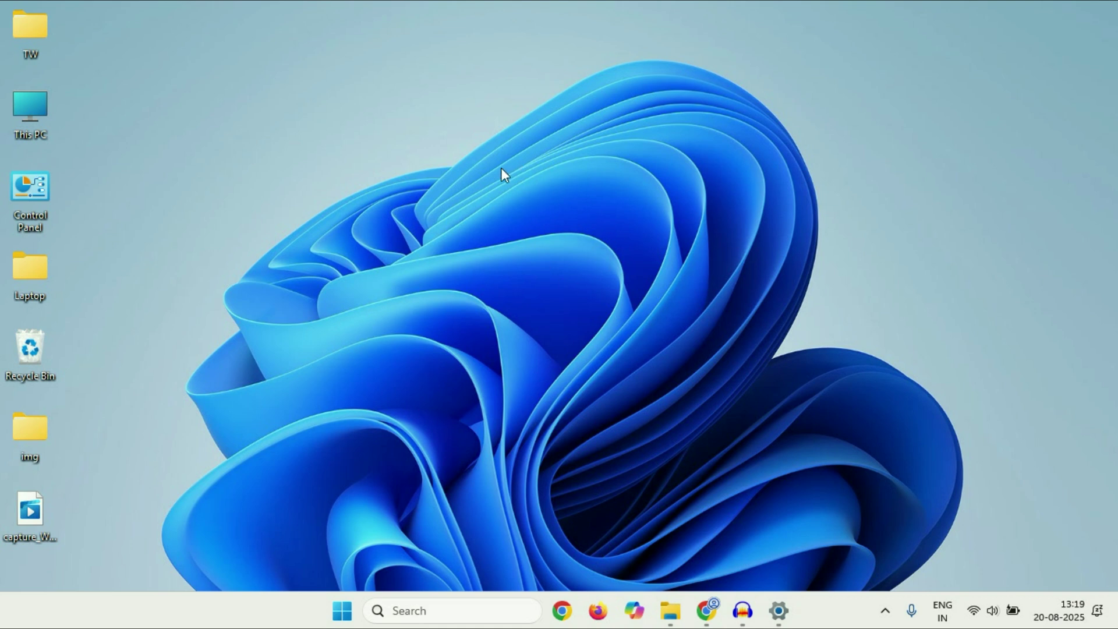
{"action": "left_click", "coordinate": [343, 610]}
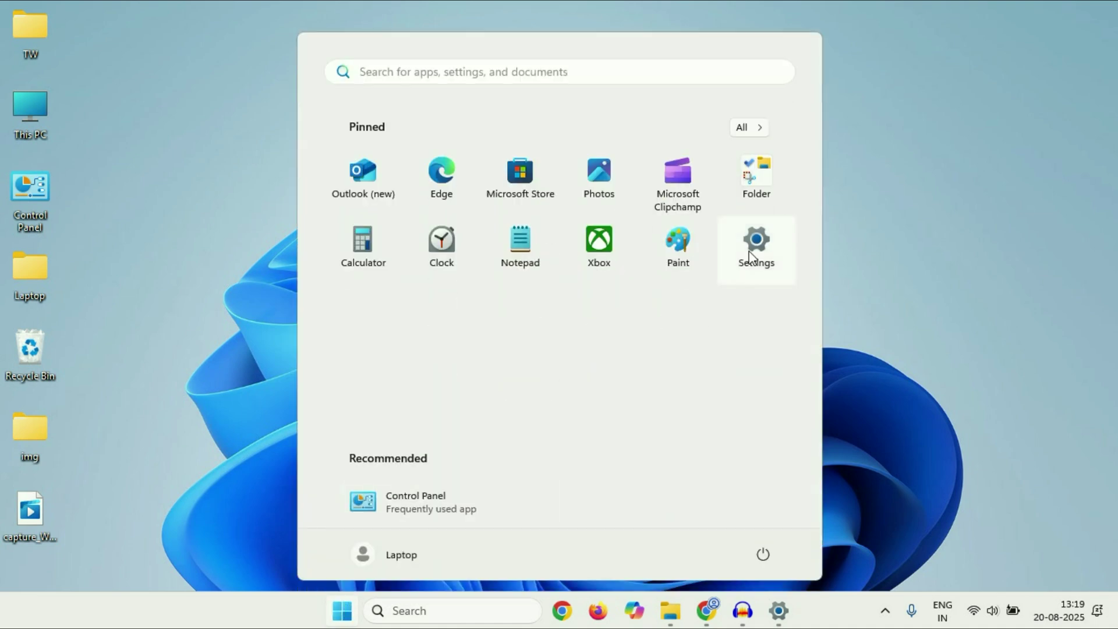
{"action": "left_click", "coordinate": [755, 252]}
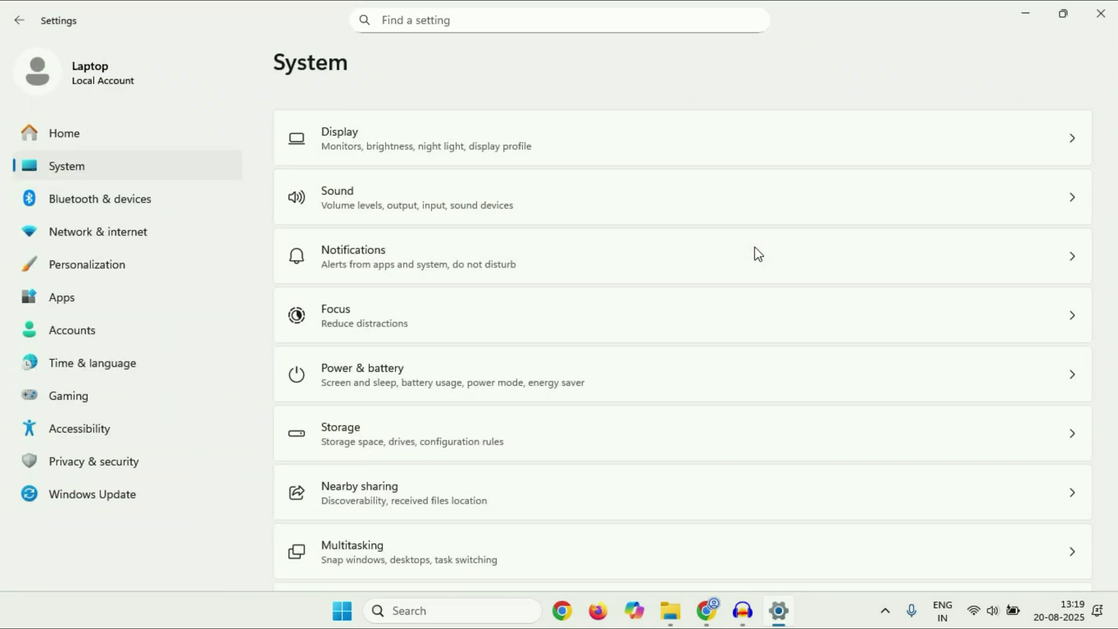
{"action": "left_click", "coordinate": [99, 497]}
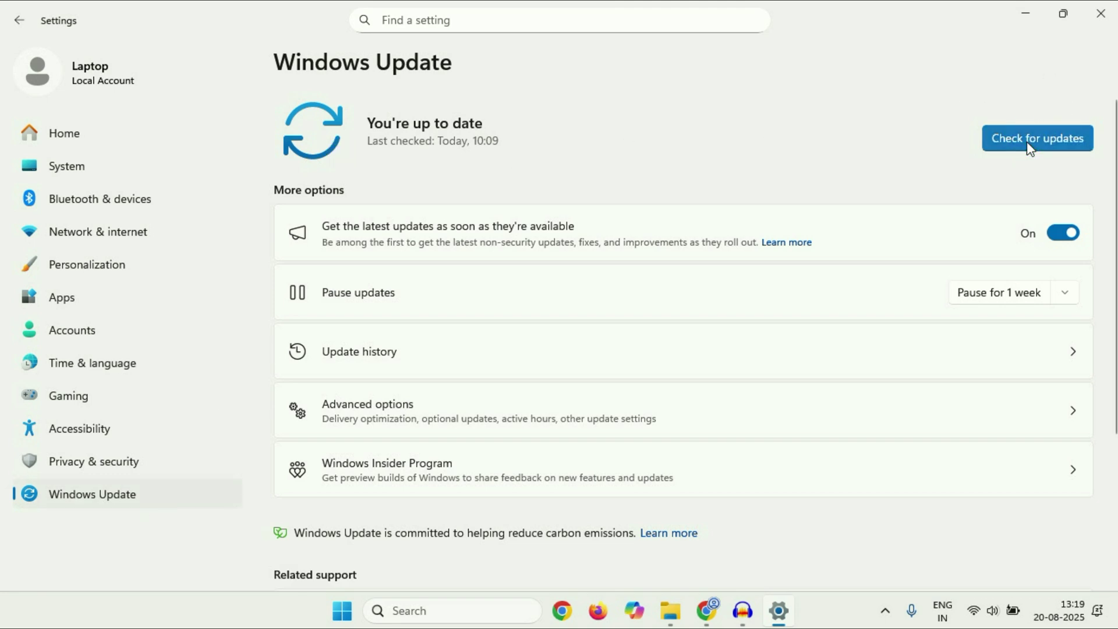
{"action": "left_click", "coordinate": [1025, 20]}
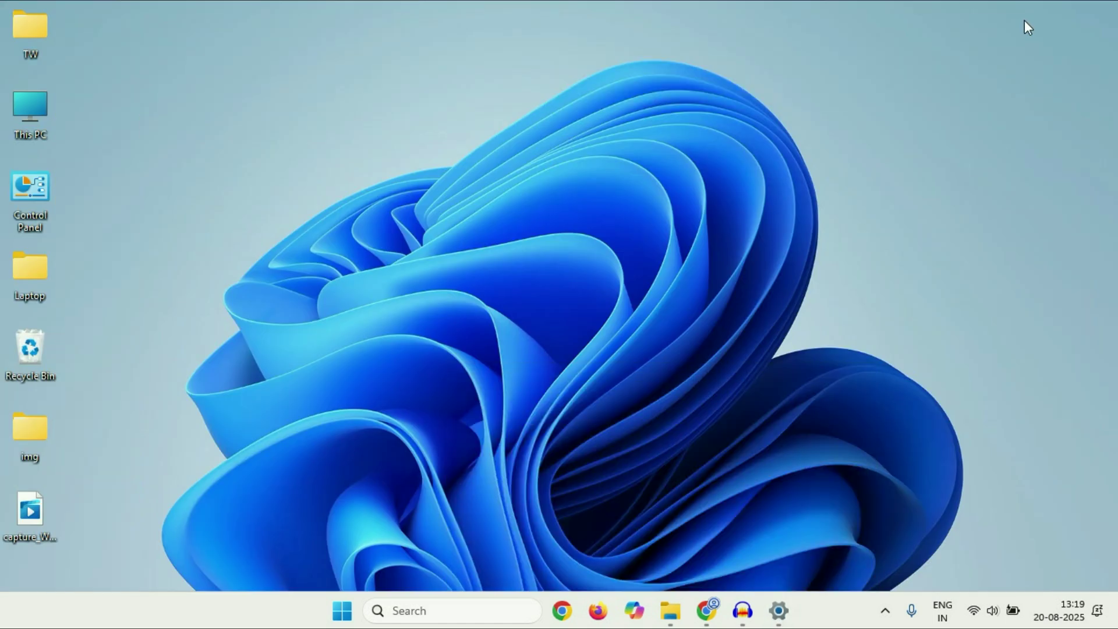